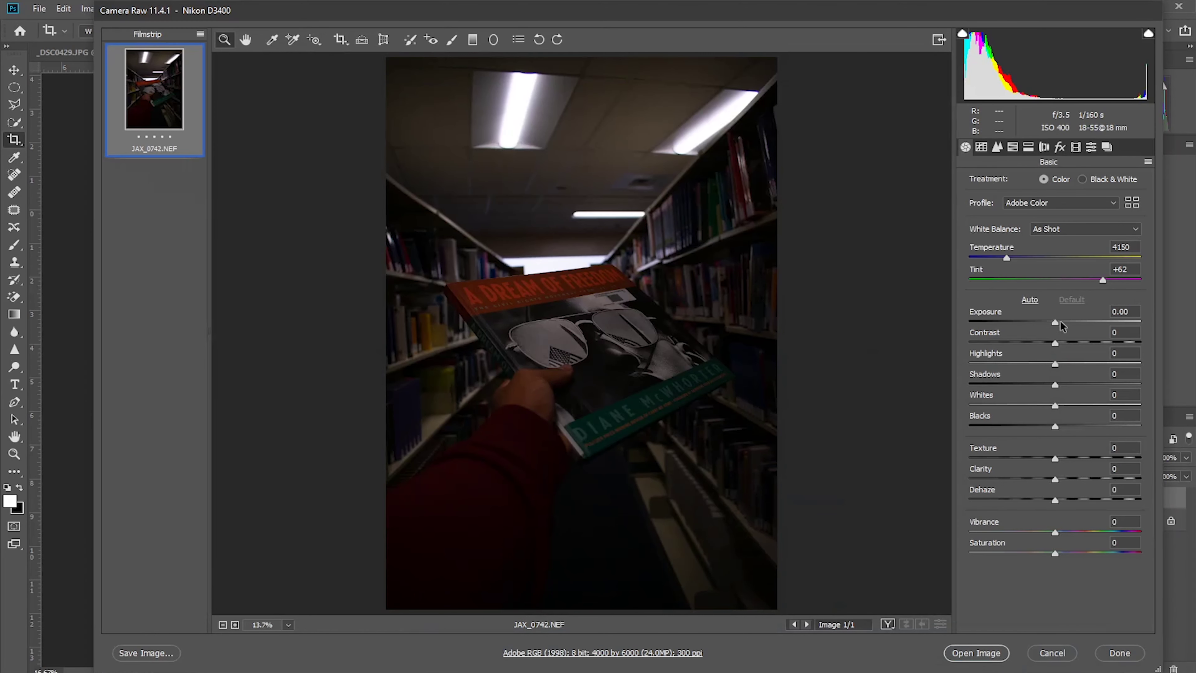
- Set Basic to Exposure +0.50, Contrast +13, Highlights -33, Whites +76 and Blacks +28
left_click_drag(1054, 322, 1064, 323)
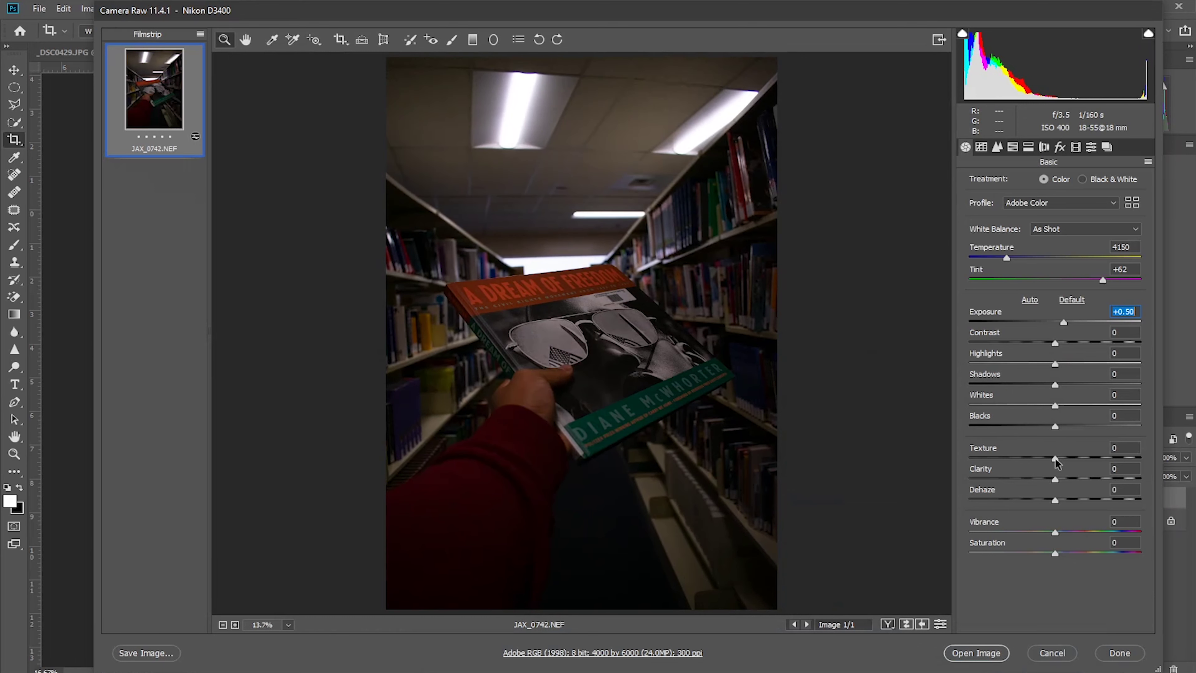
left_click_drag(1067, 458, 1141, 457)
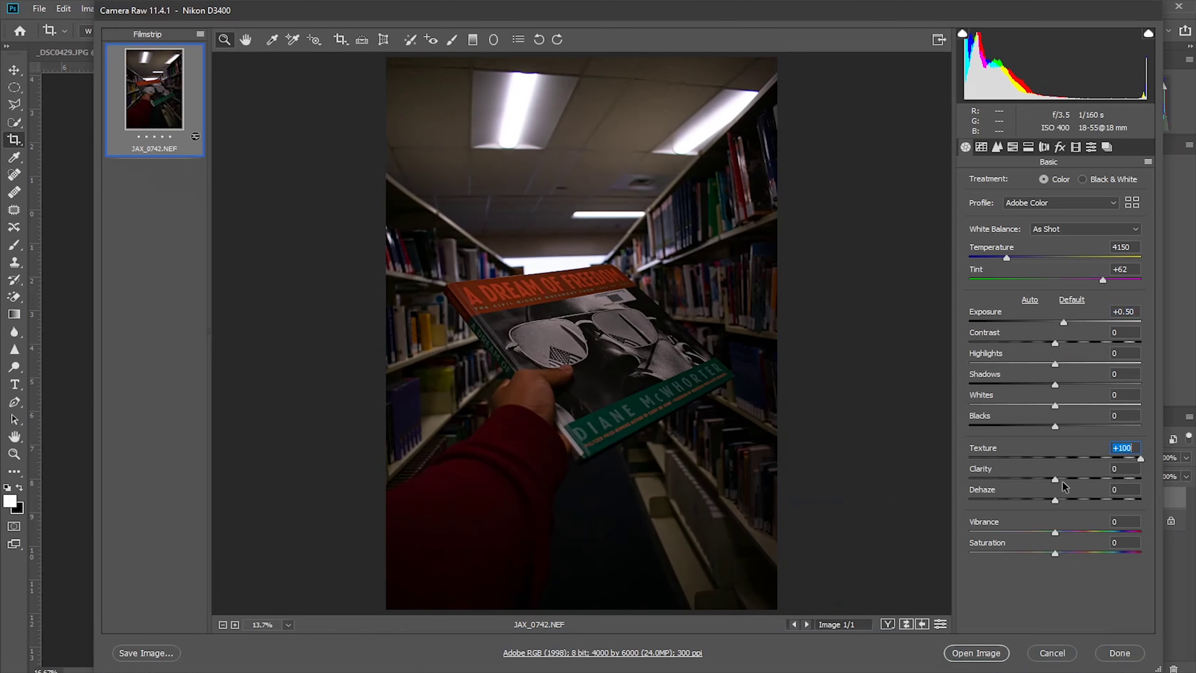
left_click_drag(1056, 479, 1169, 477)
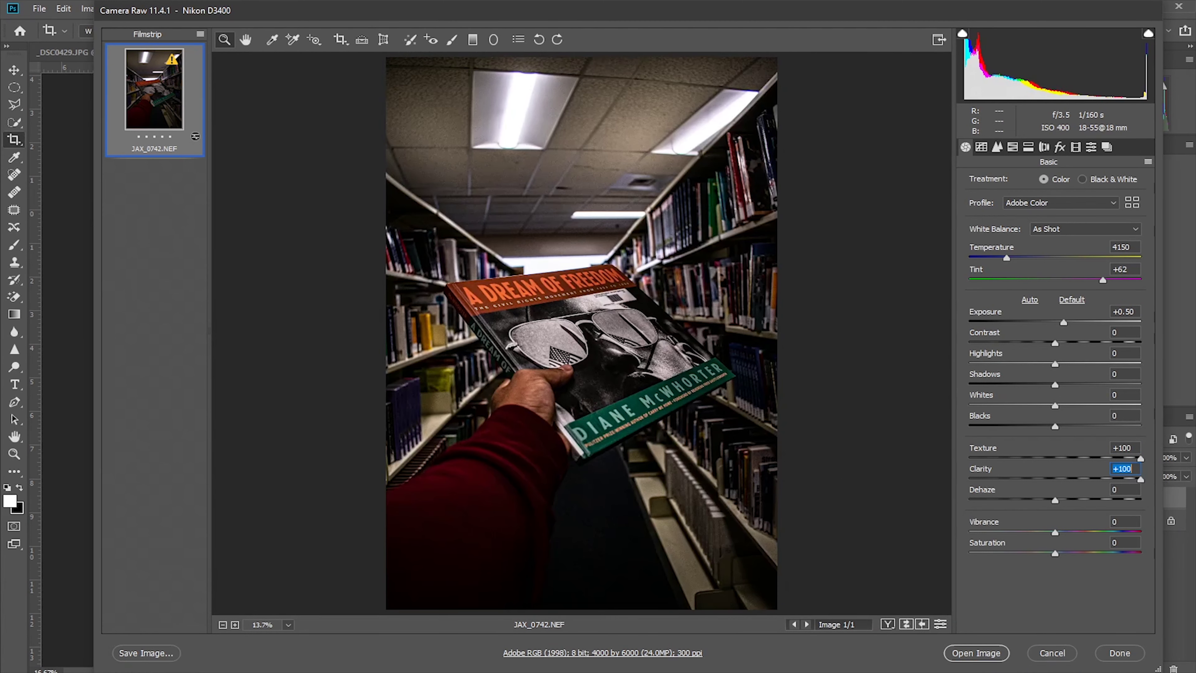
left_click_drag(1057, 343, 1029, 363)
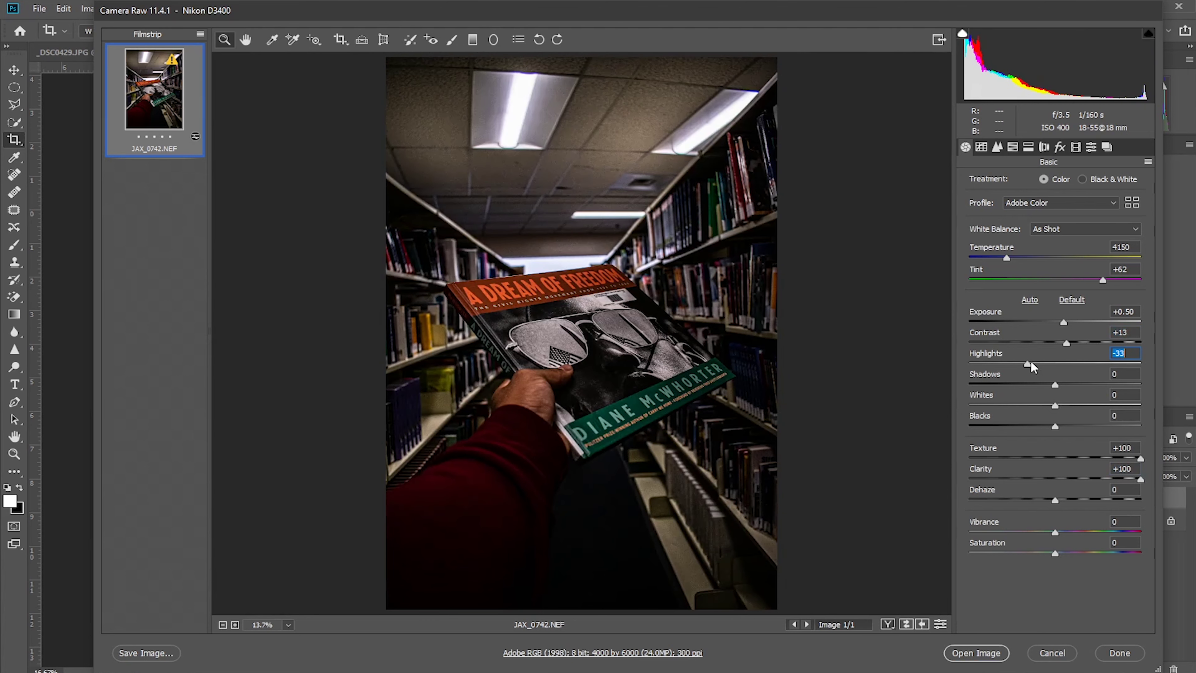
left_click_drag(1054, 405, 1120, 406)
left_click_drag(1059, 429, 1082, 420)
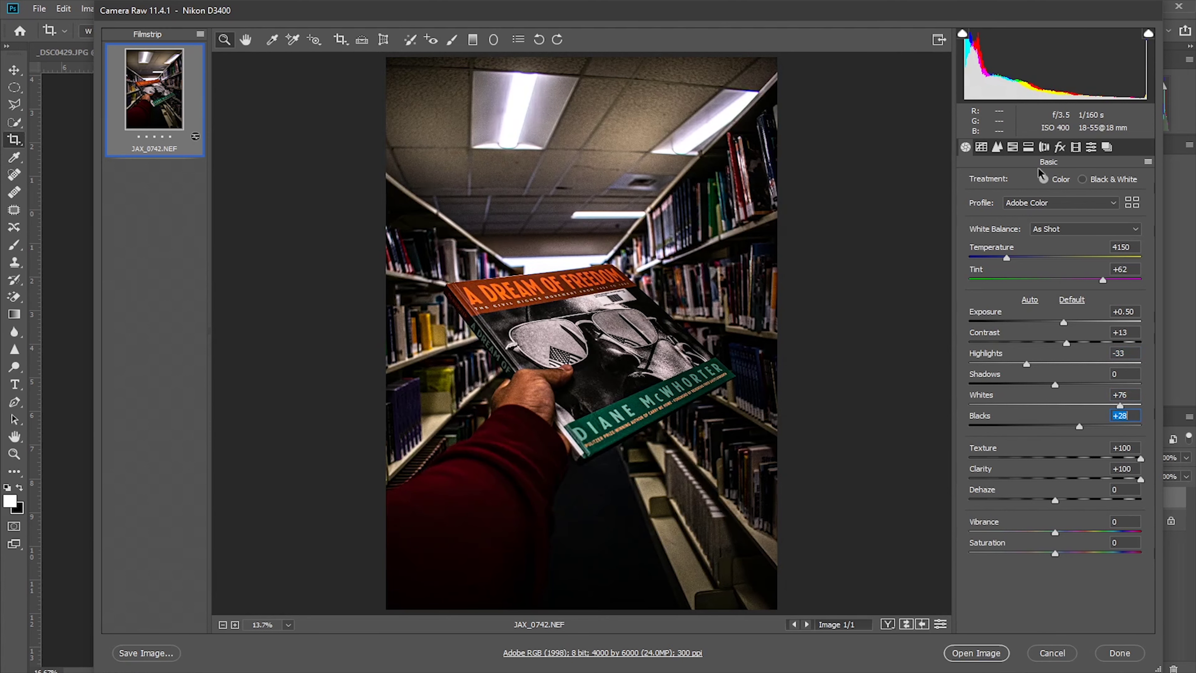
- Apply the Color > Matte preset, giving Contrast -10, Blacks -25 and Saturation -25
left_click(1107, 147)
left_click(1092, 147)
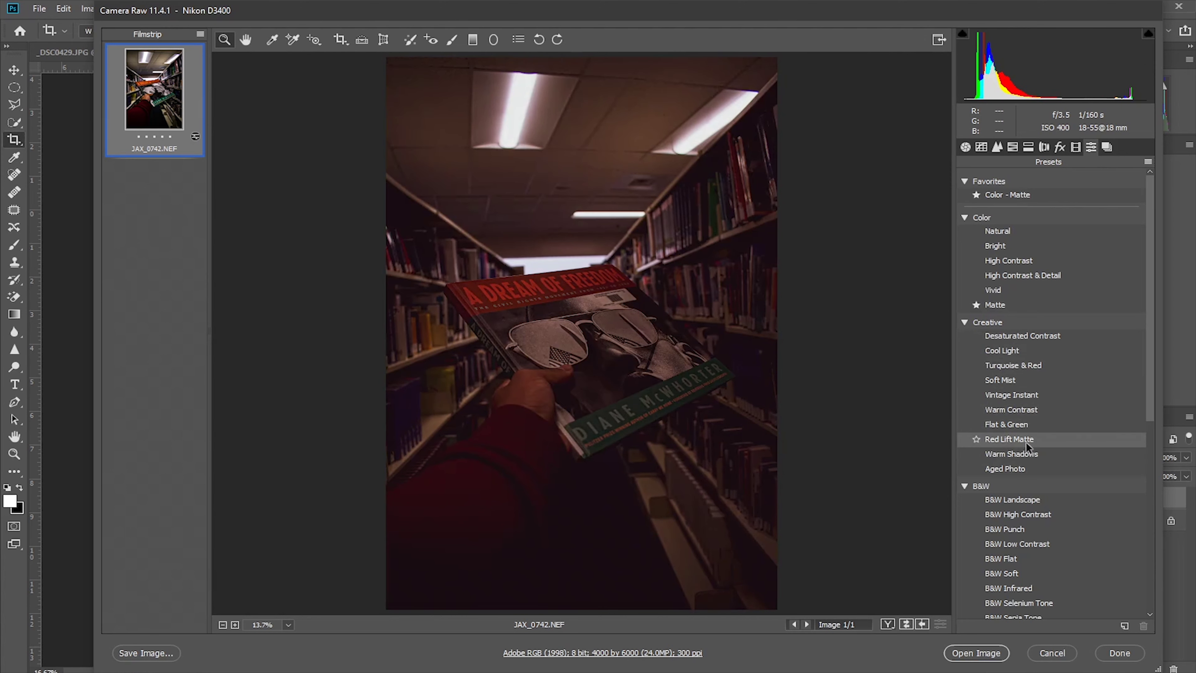
scroll(1026, 429, "down", 3)
scroll(1024, 471, "down", 5)
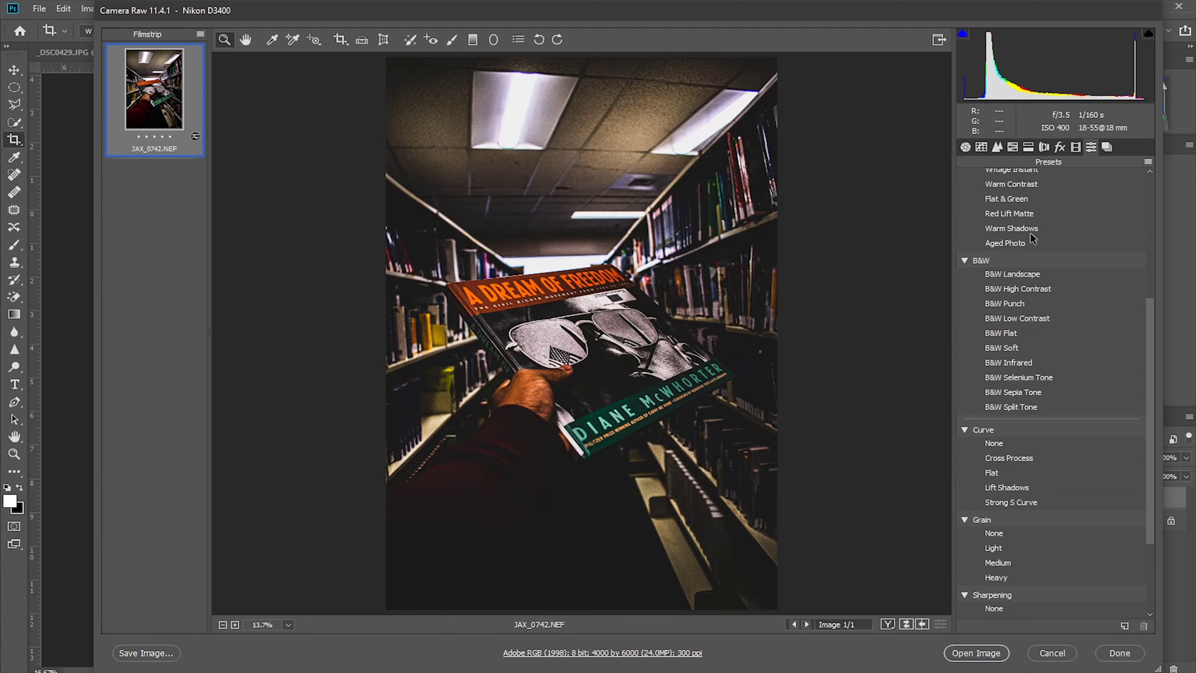
left_click_drag(1147, 313, 1146, 209)
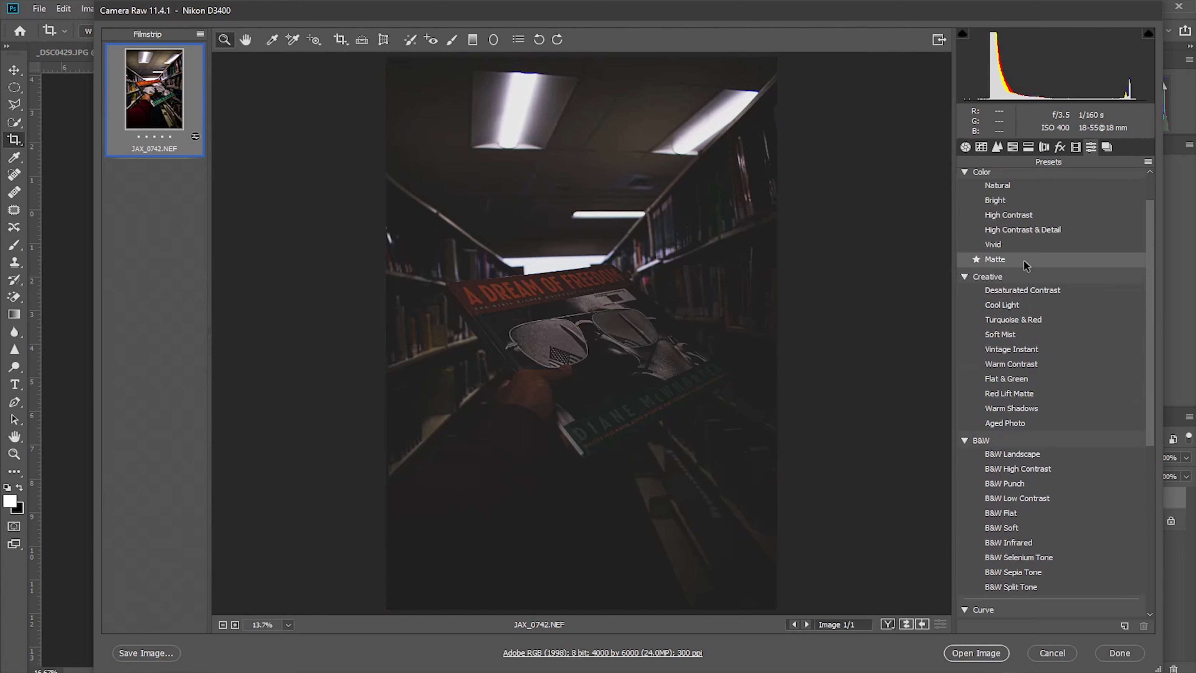
left_click(1025, 261)
left_click(966, 147)
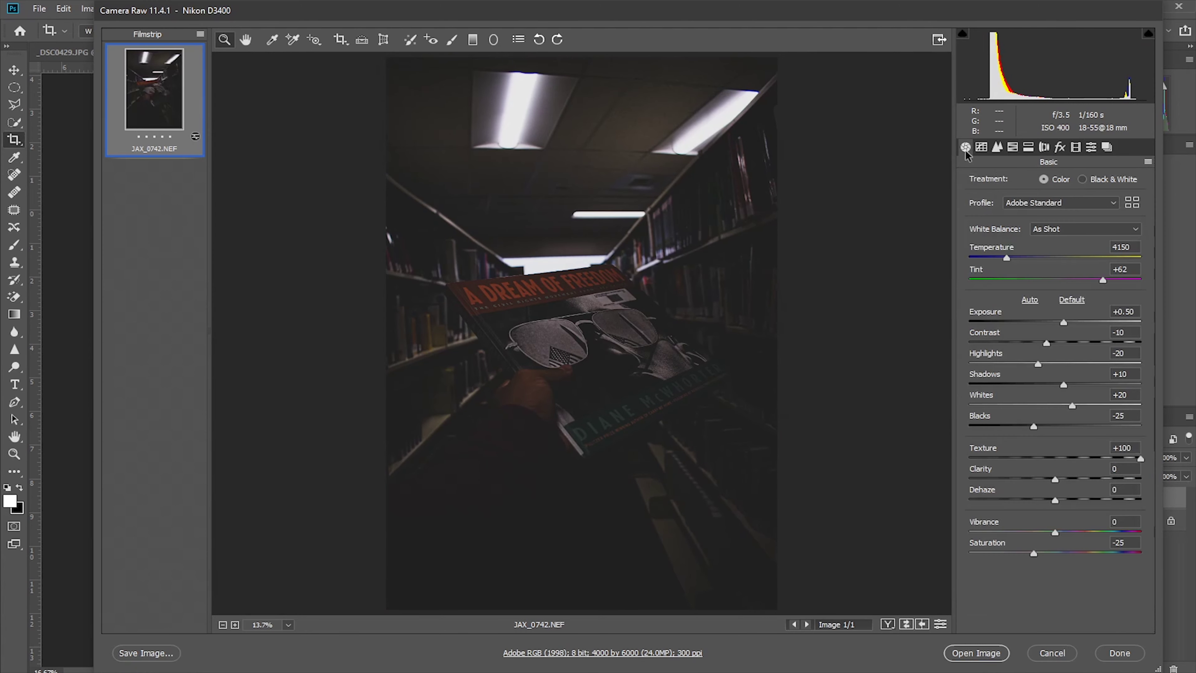
left_click_drag(1065, 322, 1082, 319)
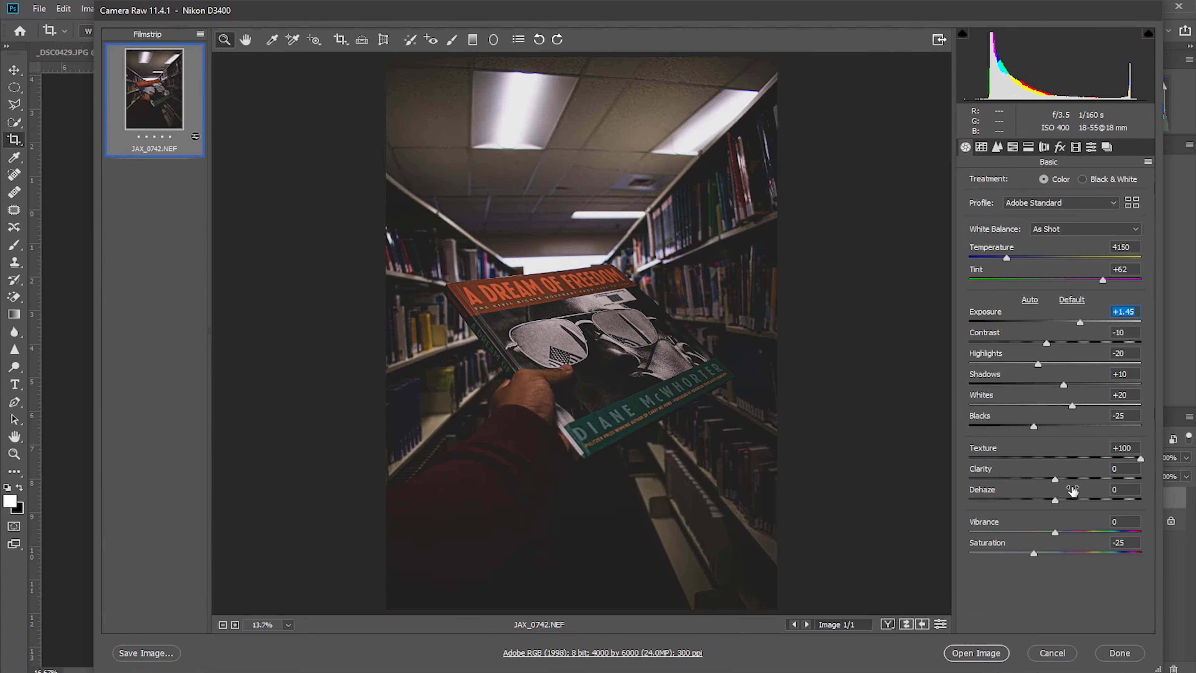
- Set Exposure +1.45, Clarity +56, Vibrance +78 and Saturation -57 in the Basic panel
left_click_drag(1055, 479, 1105, 485)
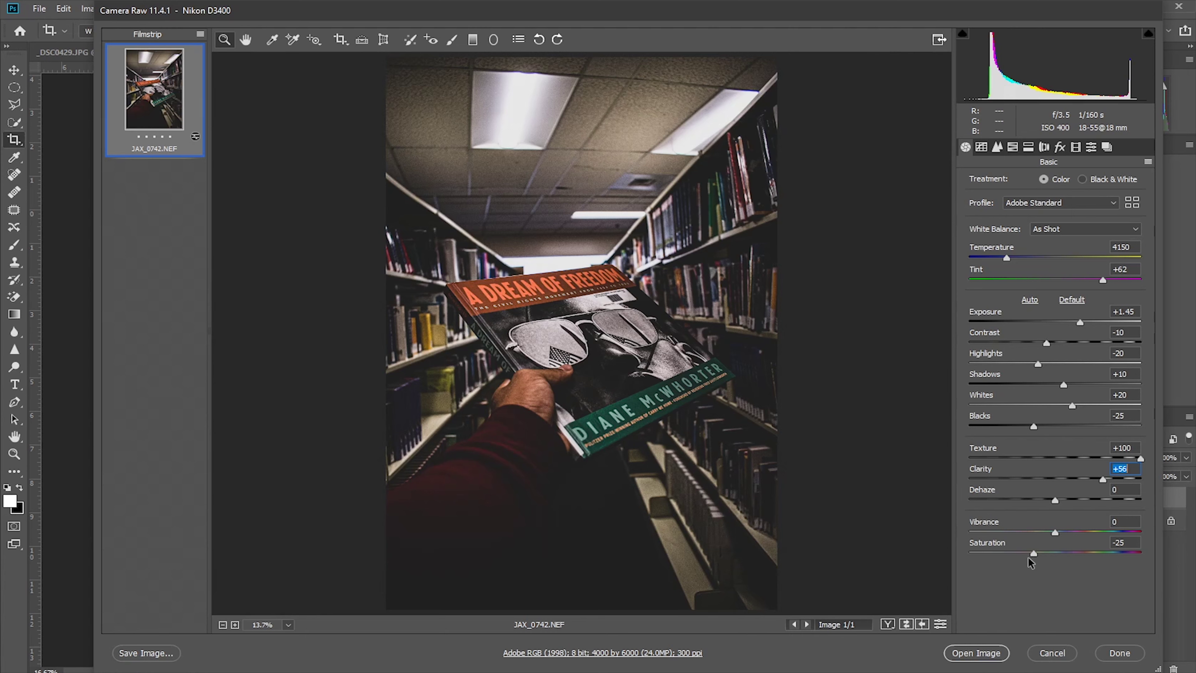
left_click_drag(1032, 556, 1122, 520)
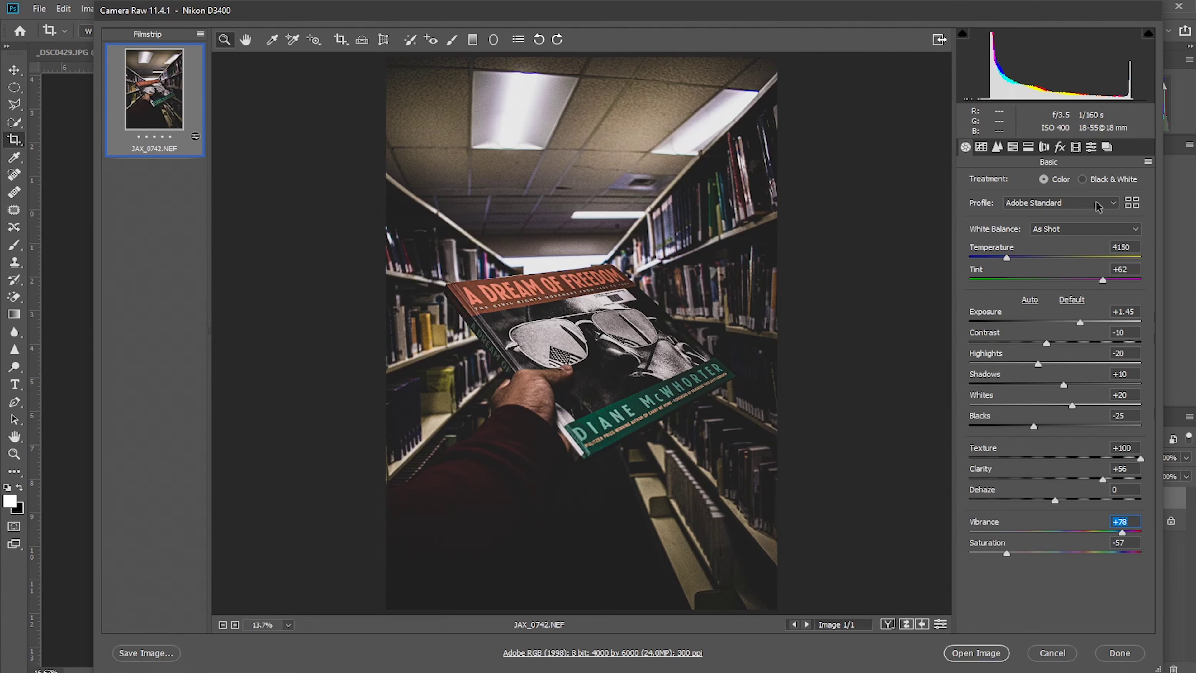
left_click(1012, 147)
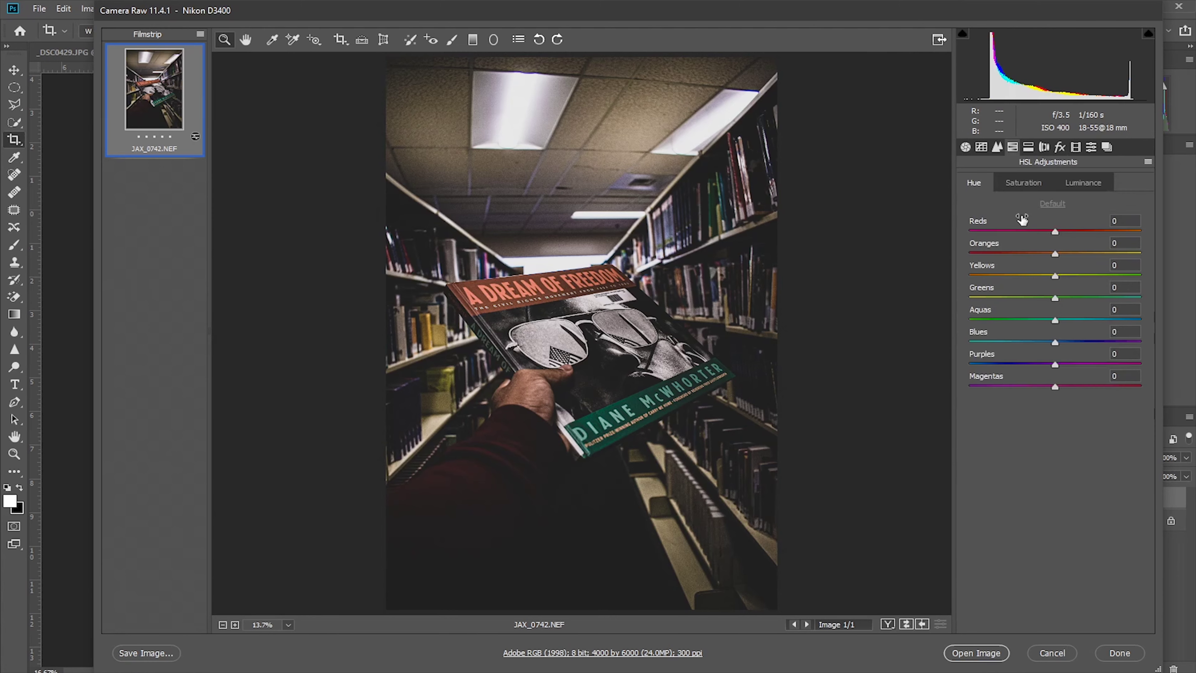
- Set HSL Hue to Blues and Purples -100, Greens +94, Aquas -52, Yellows -33, Reds 0
left_click_drag(1123, 231, 1032, 230)
double_click(1032, 230)
left_click_drag(1054, 342, 970, 342)
left_click_drag(1054, 364, 916, 366)
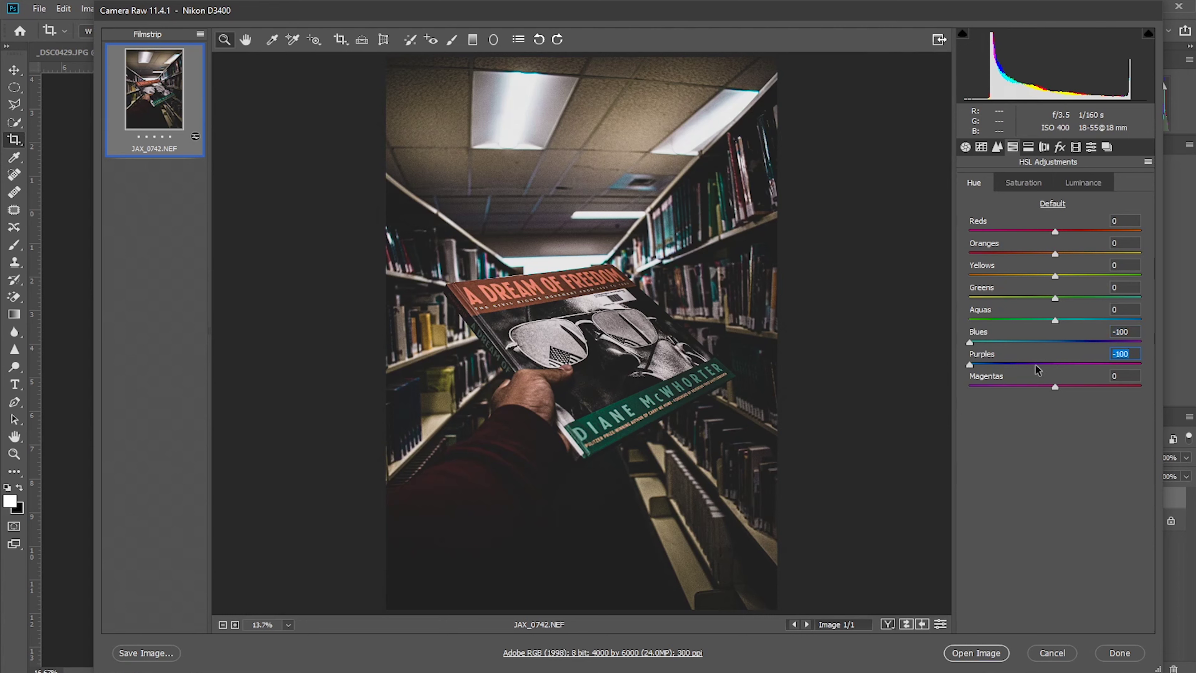
left_click_drag(1055, 298, 1168, 303)
left_click_drag(1055, 319, 895, 322)
left_click_drag(969, 321, 1013, 319)
left_click_drag(1054, 276, 953, 267)
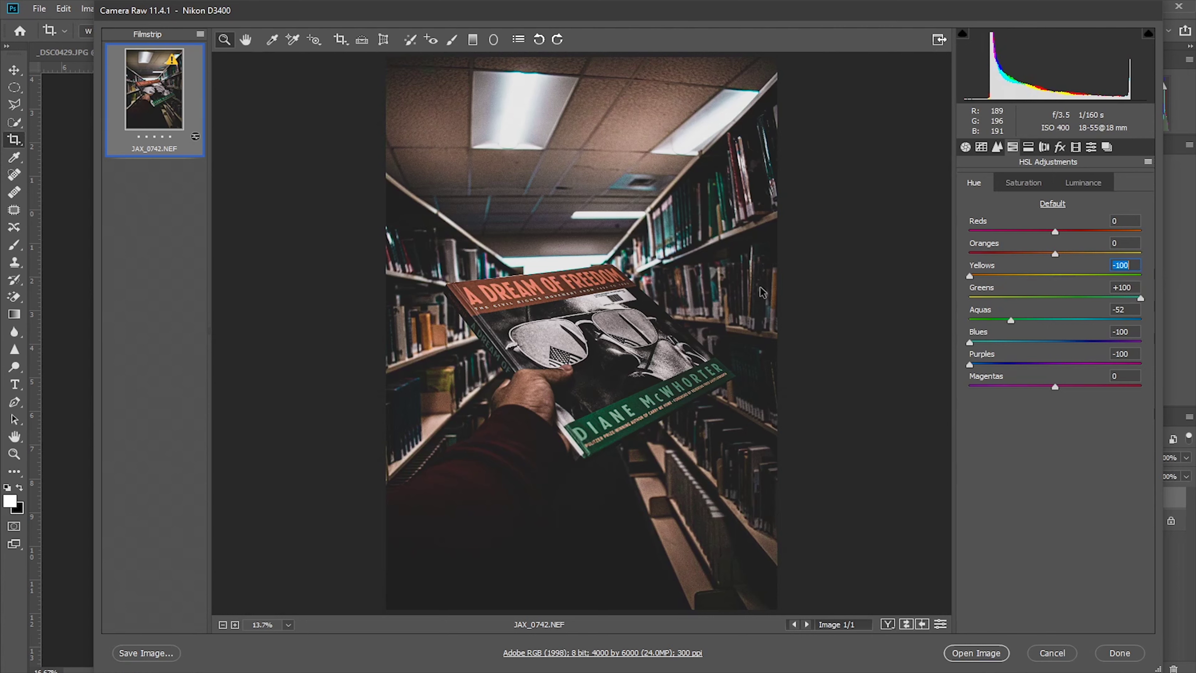
left_click_drag(969, 276, 1026, 278)
left_click(1085, 241)
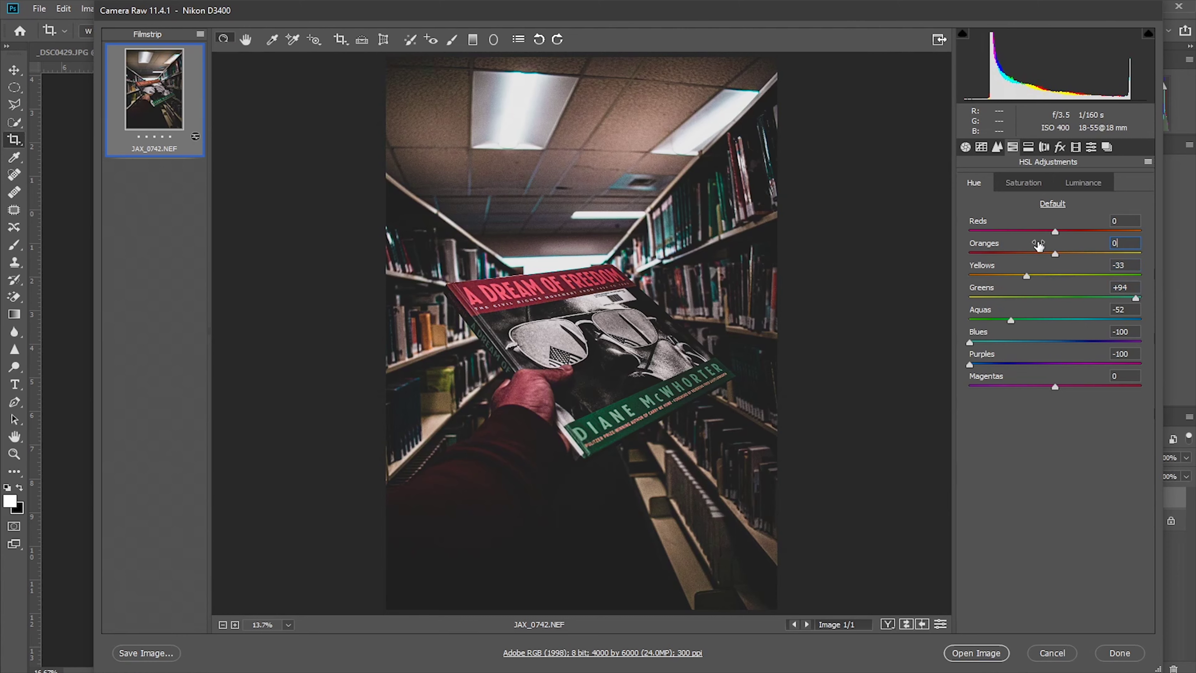
left_click_drag(1055, 233, 1164, 239)
left_click(1035, 184)
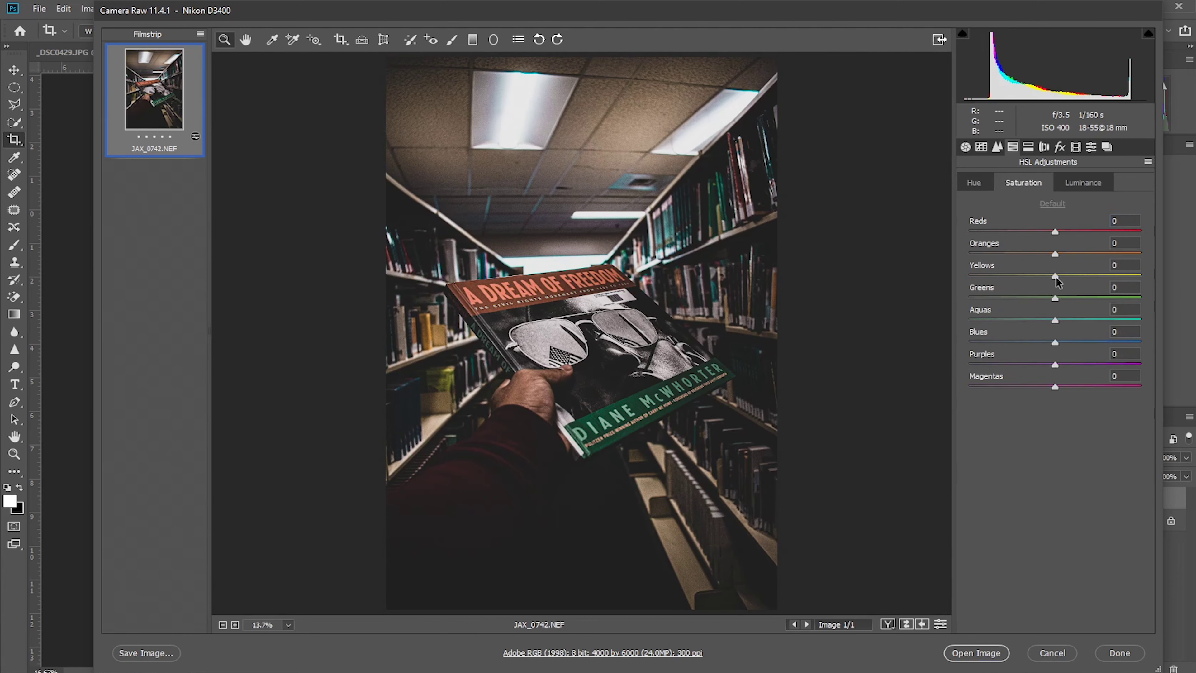
- Set HSL Saturation of Yellows, Greens, Purples and Magentas to -100, with Reds and Oranges at 0
left_click_drag(1055, 254, 1149, 255)
type("0")
mouse_move(1044, 230)
left_mouse_down()
mouse_move(1070, 232)
mouse_move(914, 235)
mouse_move(1038, 240)
left_mouse_up()
left_click_drag(1055, 343, 1144, 342)
left_click(1053, 342)
left_click_drag(1057, 363, 962, 365)
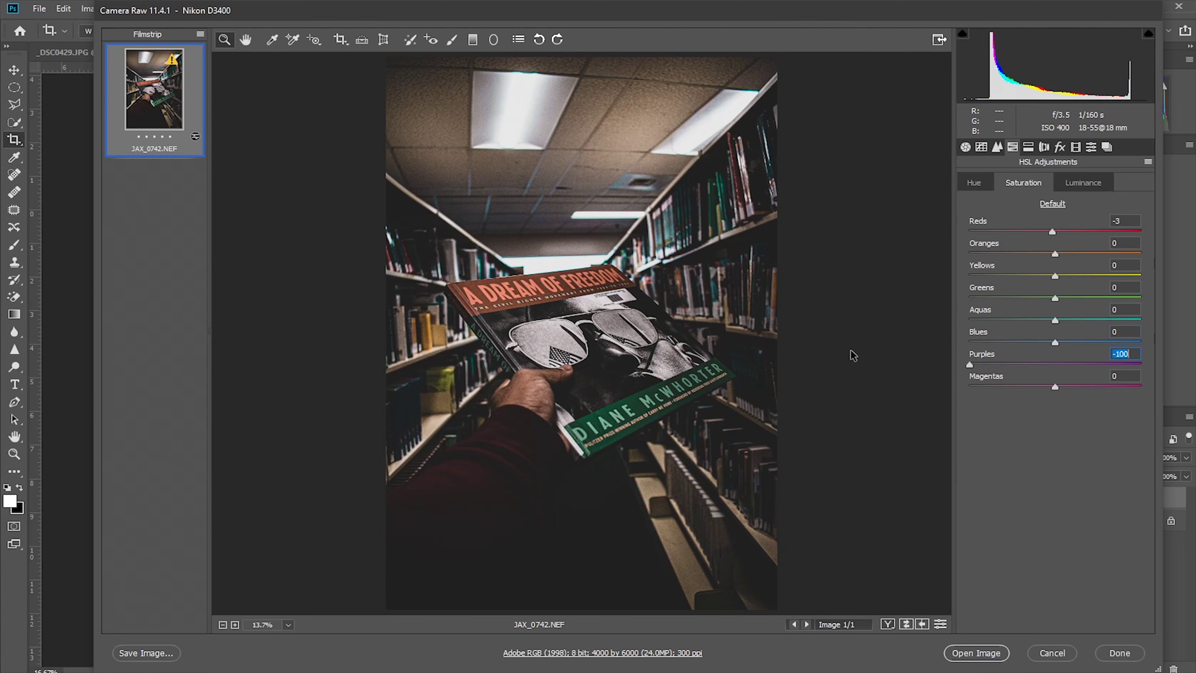
left_click_drag(1049, 387, 897, 387)
left_click_drag(1055, 297, 937, 302)
left_click_drag(1055, 275, 813, 281)
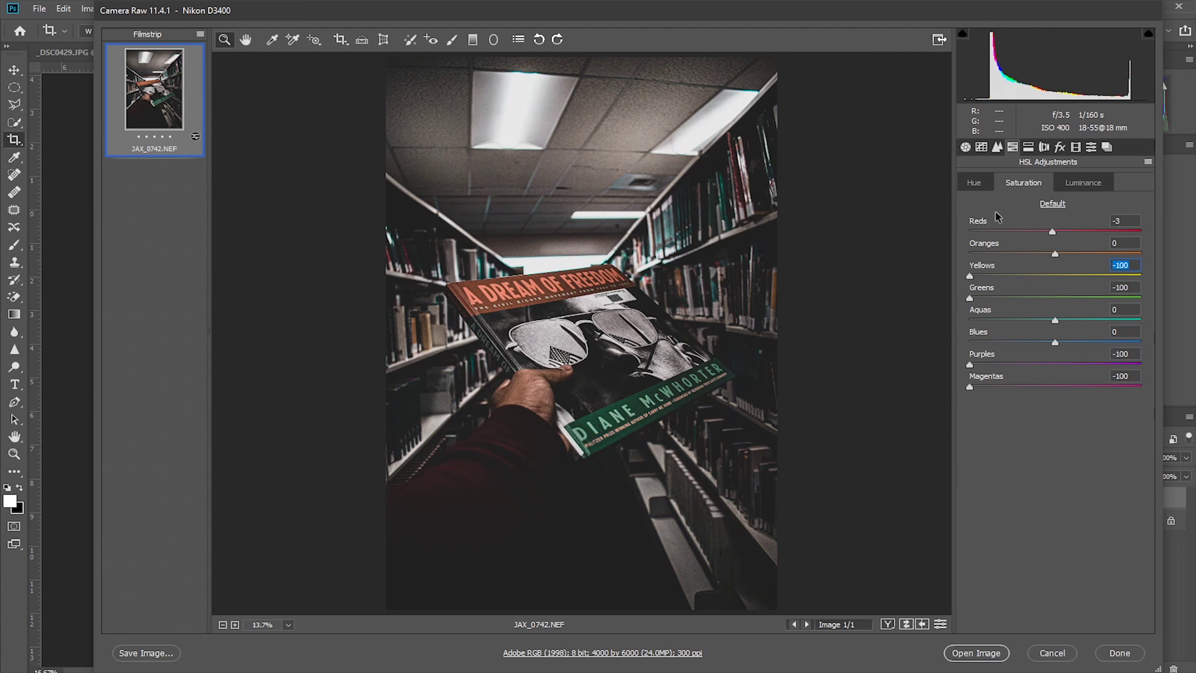
left_click_drag(1053, 253, 850, 257)
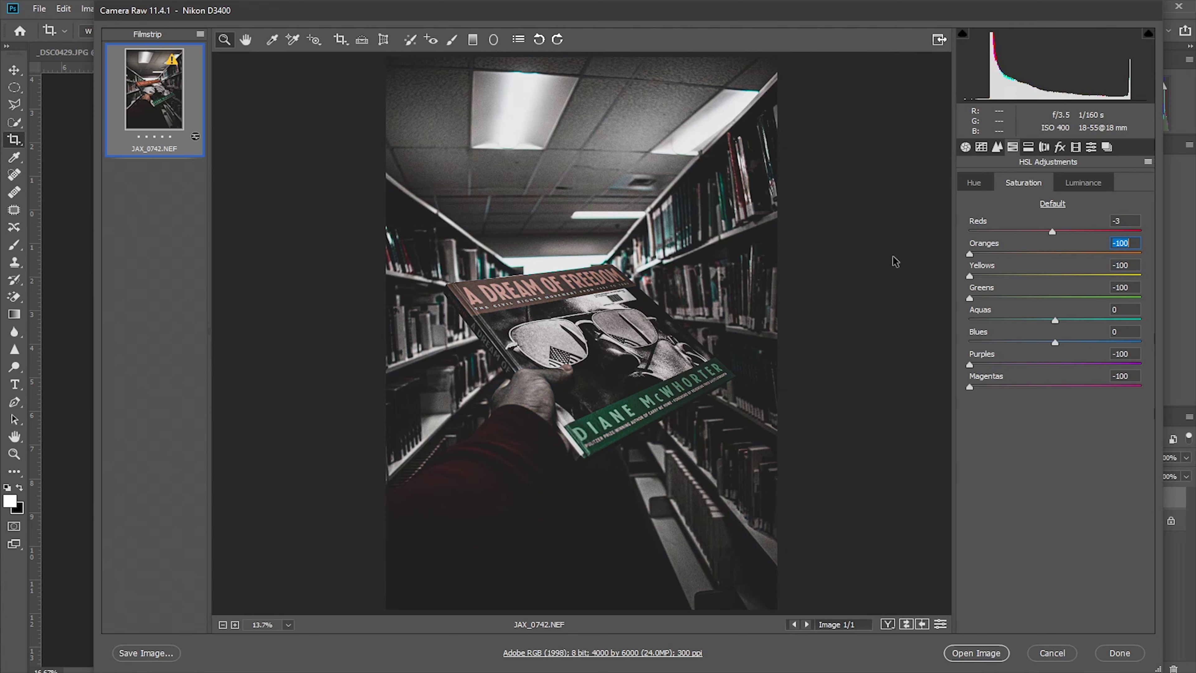
type("0")
left_click_drag(1053, 233, 888, 241)
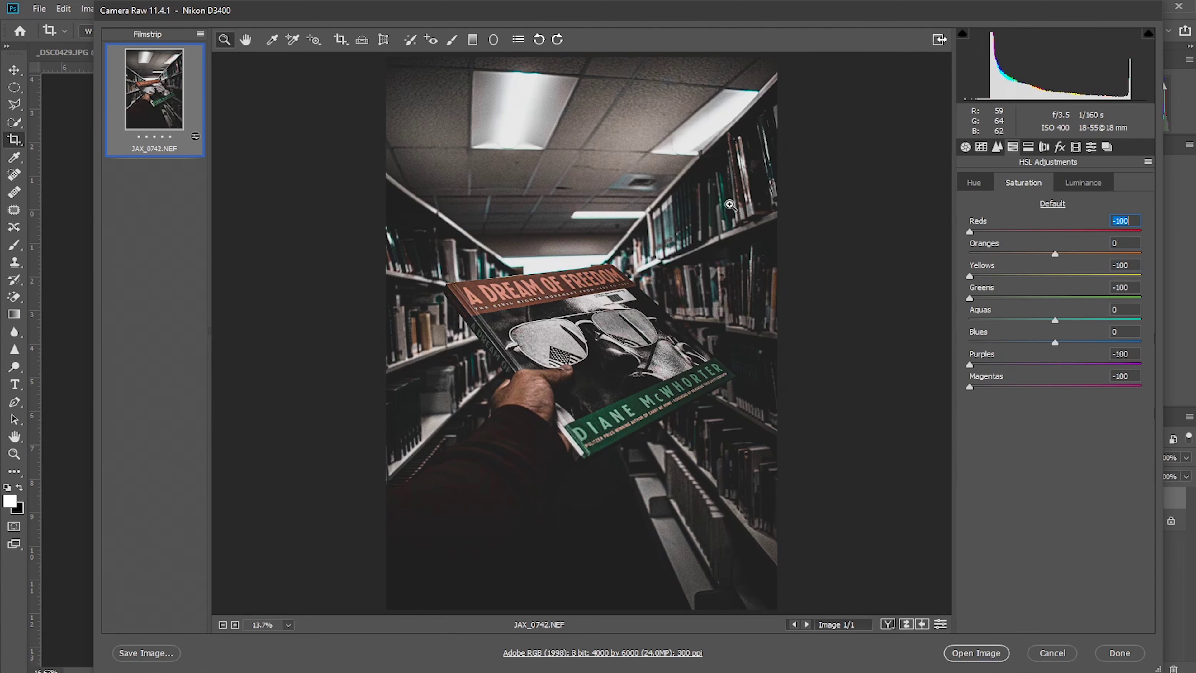
- Set Luminance to Reds -97, Oranges +22, Greens +14, Aquas +100, others -100
left_click_drag(971, 229, 1140, 230)
type("0")
left_click(1085, 185)
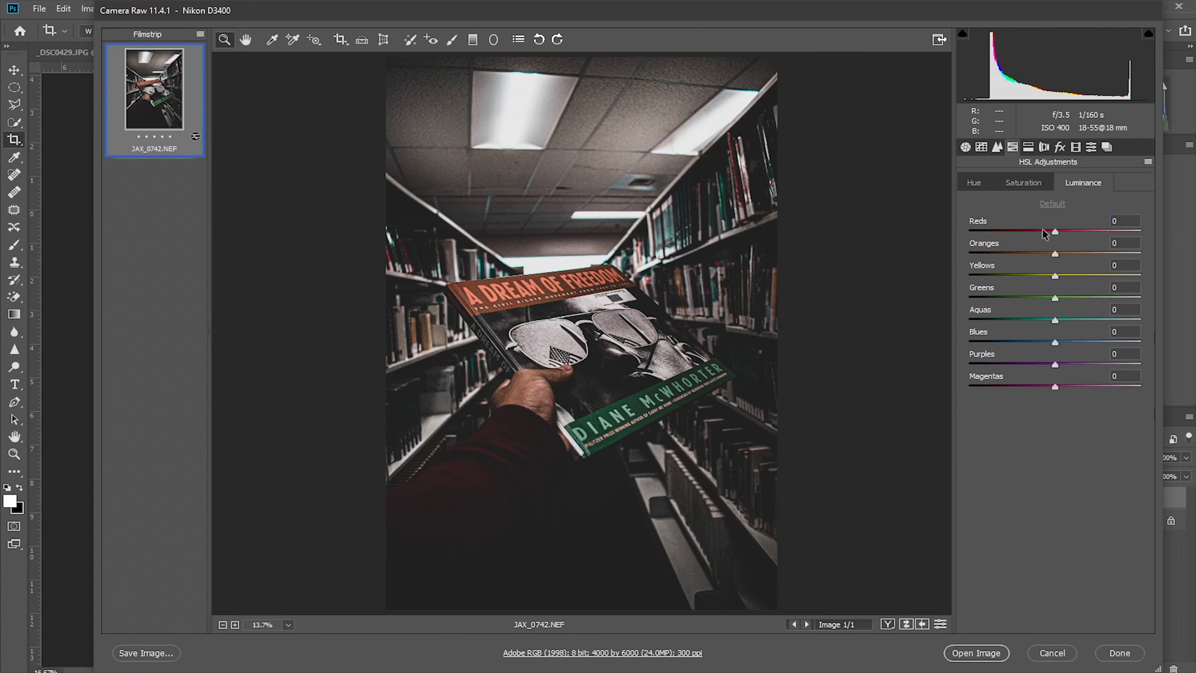
left_click_drag(1055, 231, 948, 277)
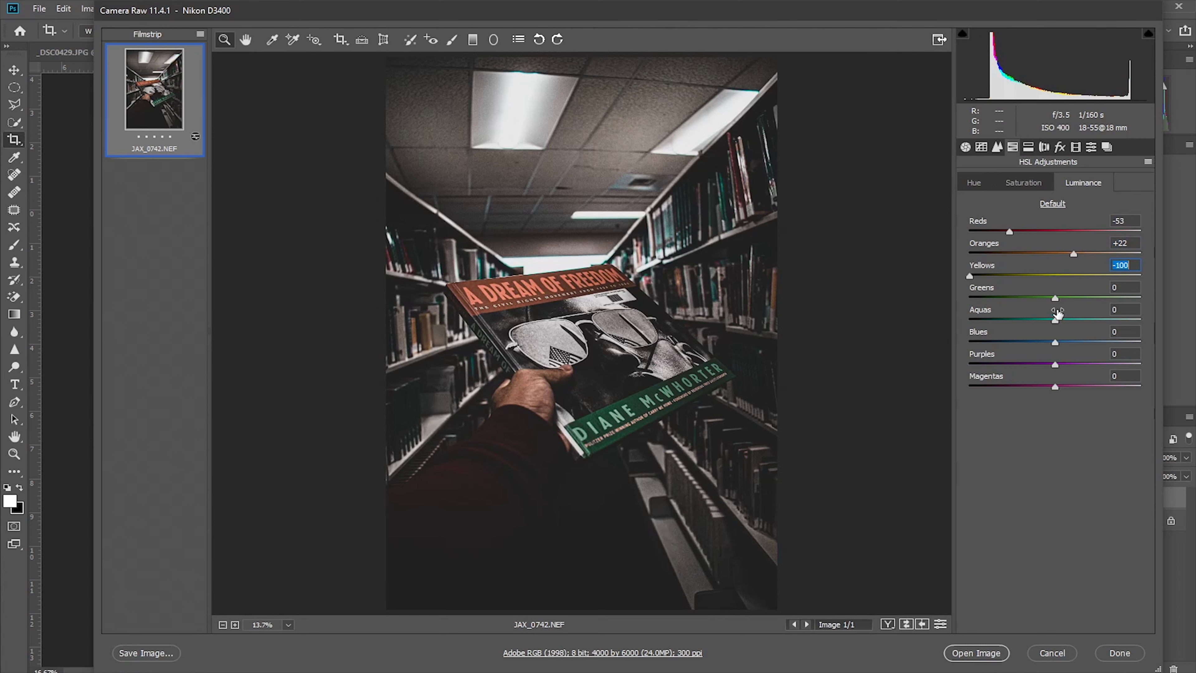
left_click_drag(1055, 298, 1149, 325)
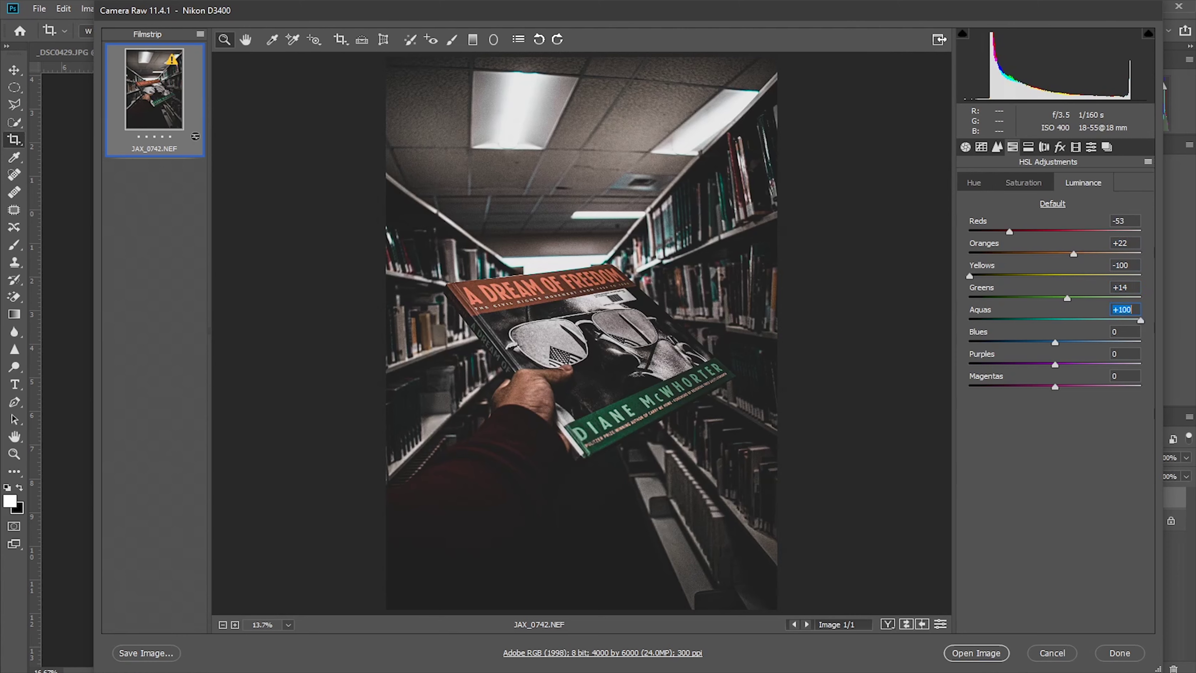
left_click_drag(1010, 232, 972, 235)
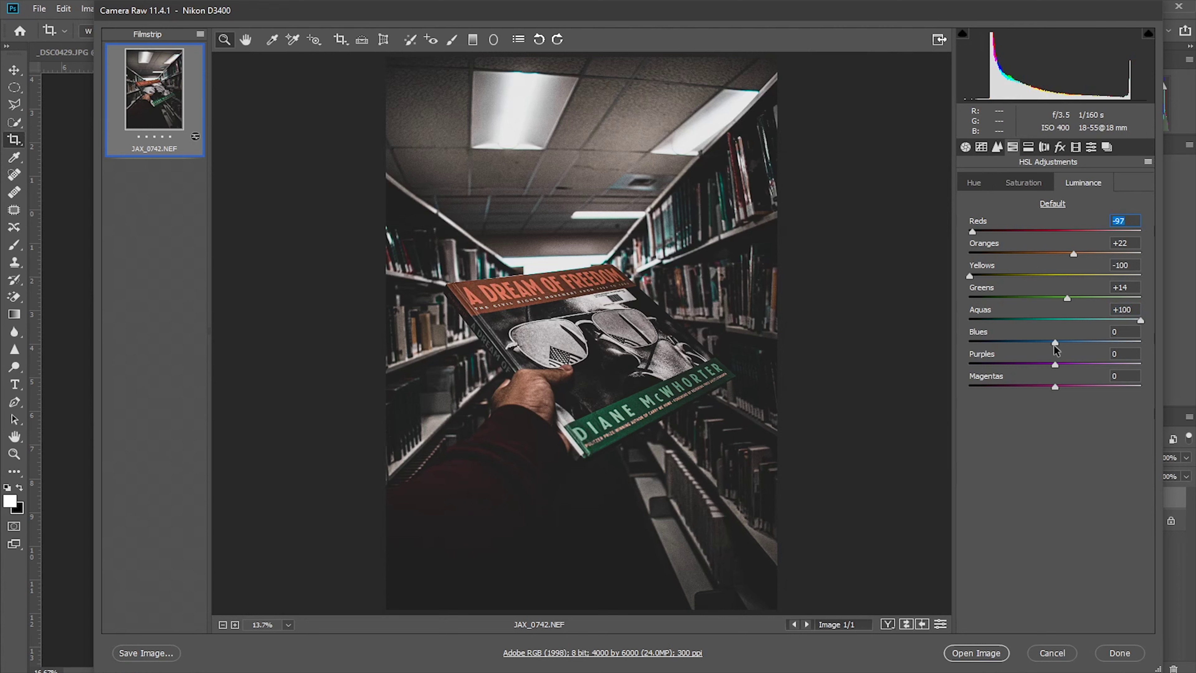
left_click_drag(1055, 342, 965, 344)
left_click_drag(1068, 364, 822, 367)
left_click_drag(1076, 385, 784, 387)
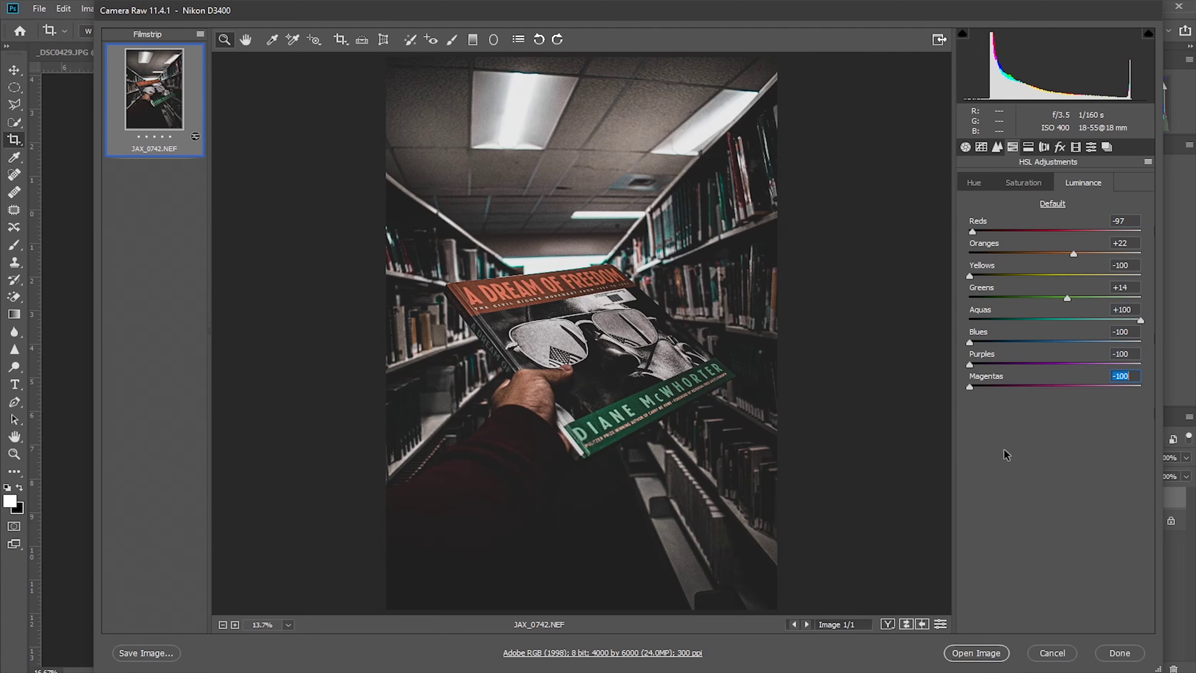
left_click(1028, 148)
left_click(1044, 148)
left_click(1076, 148)
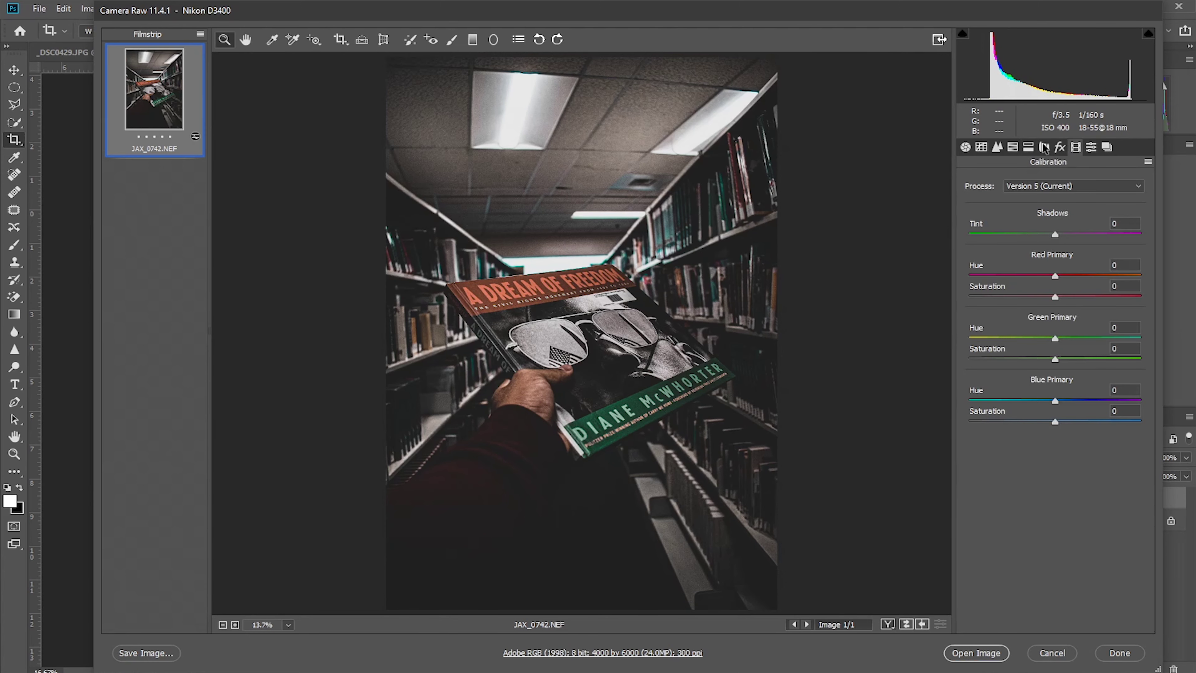
left_click(1060, 147)
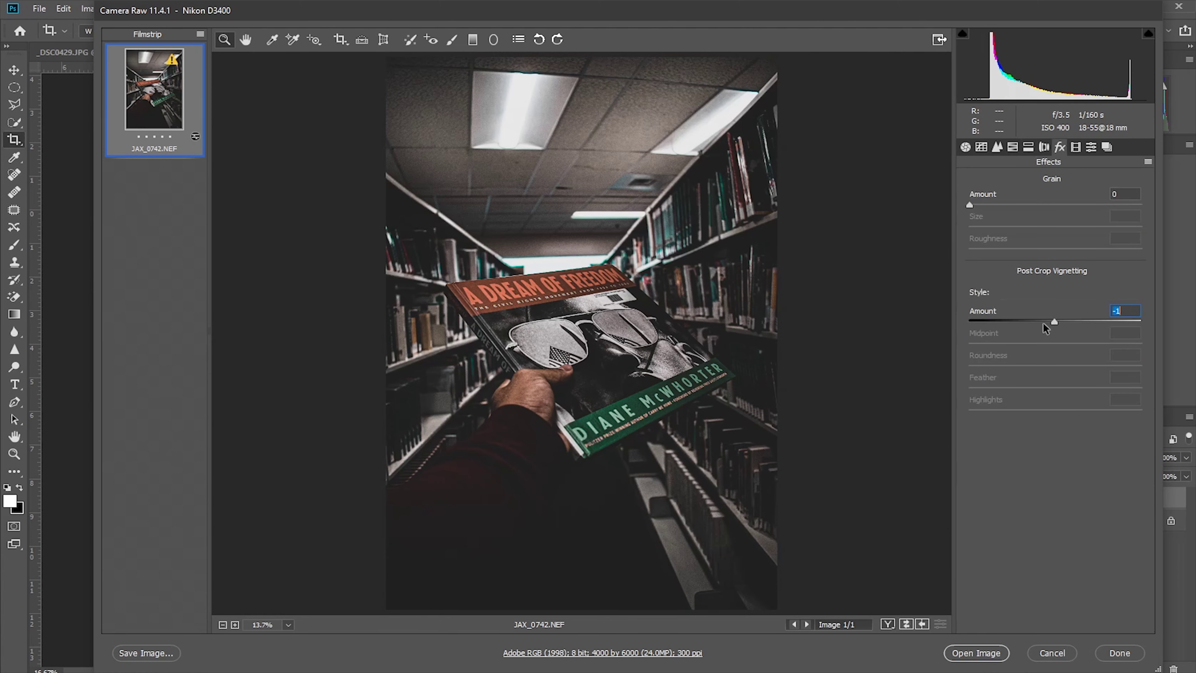
- Add a post-crop vignette with Amount about -29 and Feather 100
left_click_drag(1055, 321, 931, 326)
left_click(1048, 345)
type("00")
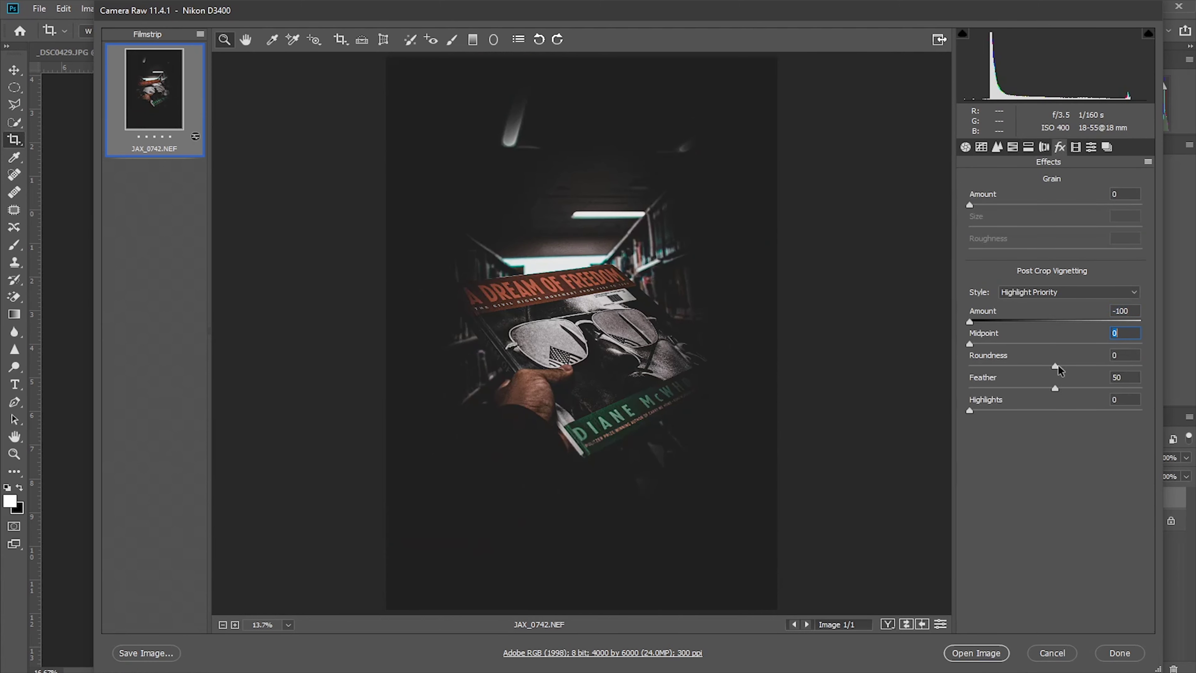
left_click_drag(1055, 366, 1126, 365)
left_click_drag(1055, 388, 1140, 388)
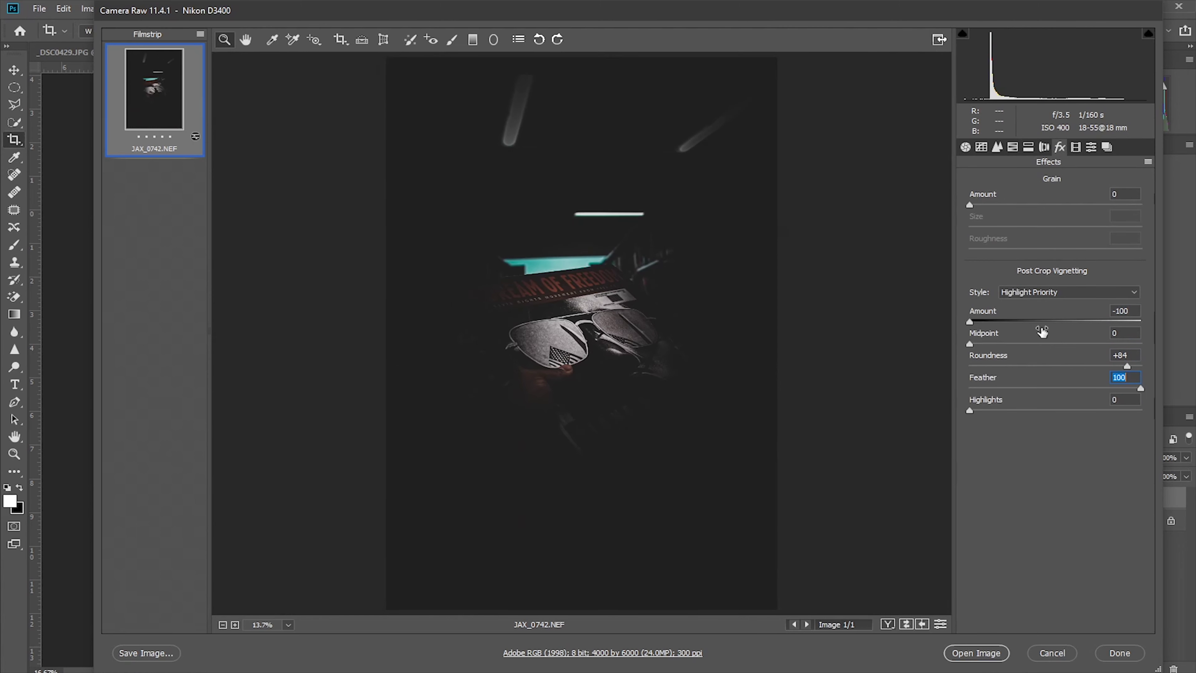
left_click_drag(969, 321, 982, 322)
left_click_drag(969, 411, 1140, 410)
left_click_drag(982, 322, 1023, 322)
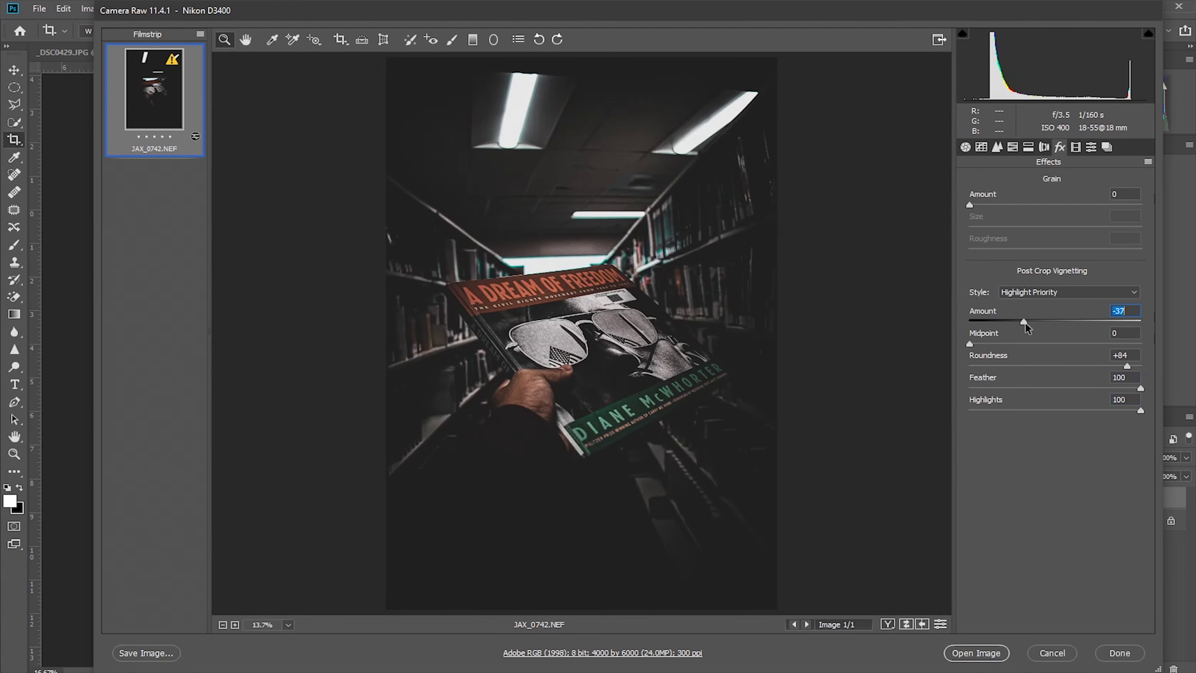
left_click_drag(1031, 322, 1029, 322)
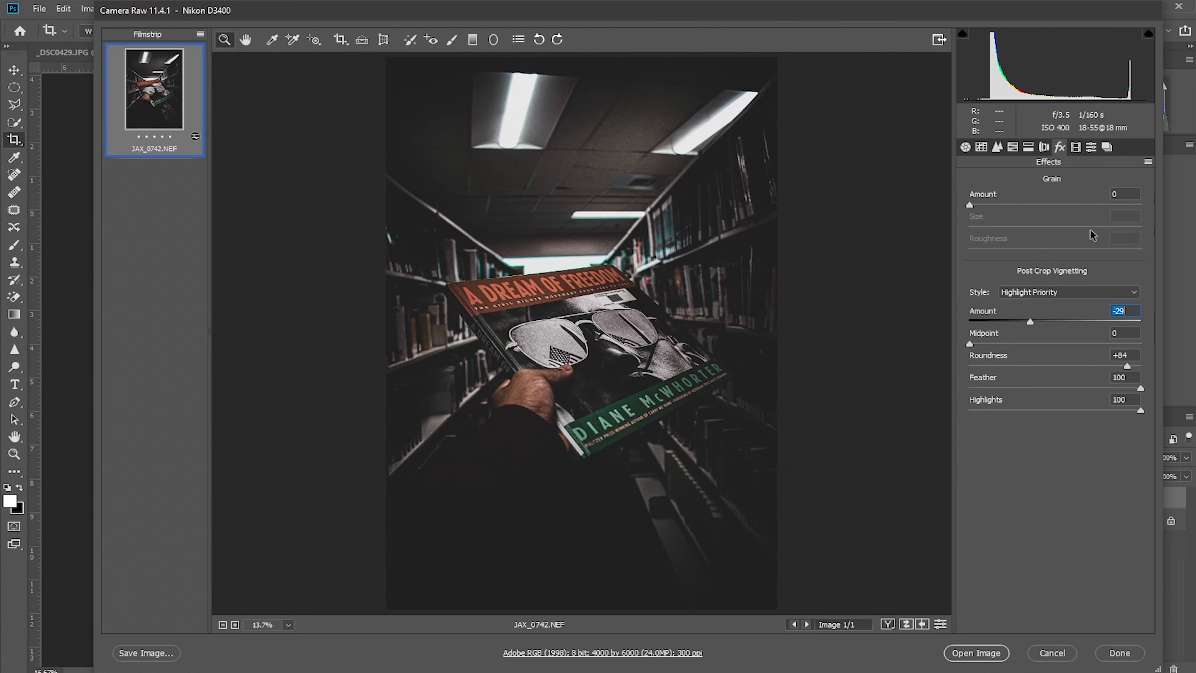
left_click(1106, 146)
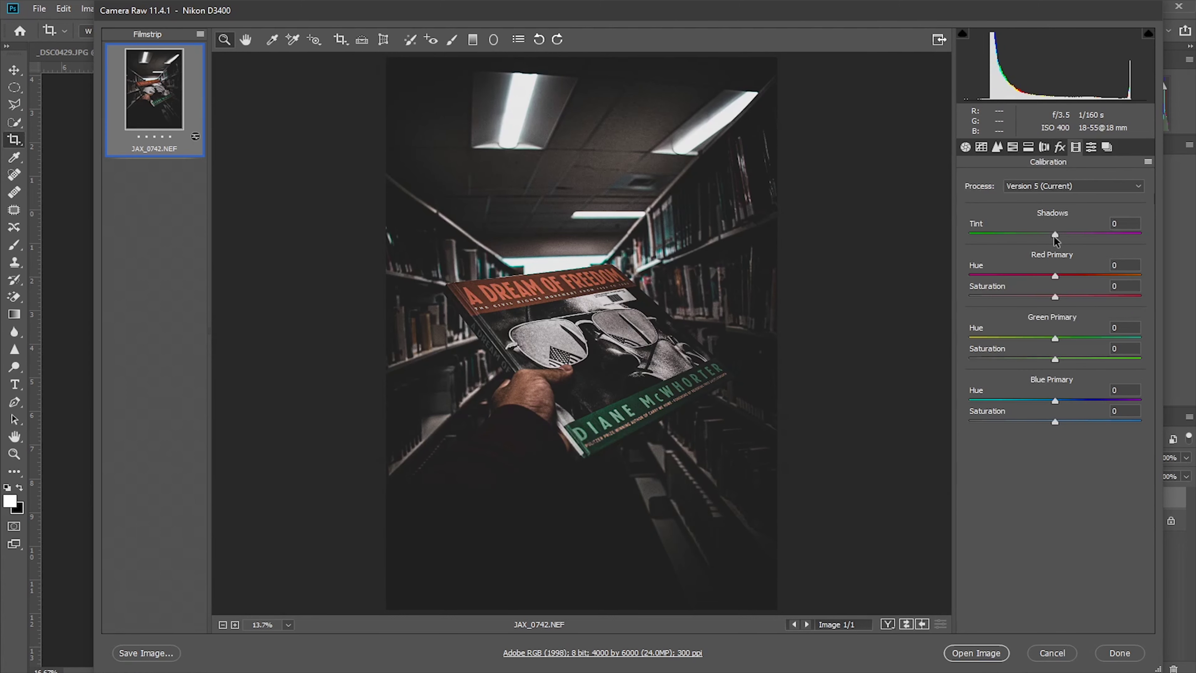
- Calibrate Shadows Tint -9, Red Sat +81, Green Hue -8/Sat +33, Blue Hue +17/Sat +48
mouse_move(1054, 235)
left_mouse_down()
mouse_move(1154, 240)
mouse_move(947, 235)
mouse_move(1116, 238)
mouse_move(1030, 242)
mouse_move(1049, 242)
left_mouse_up()
left_click_drag(1055, 400, 1126, 429)
key("shift+Up")
key("shift+Up")
type("48")
key("Return")
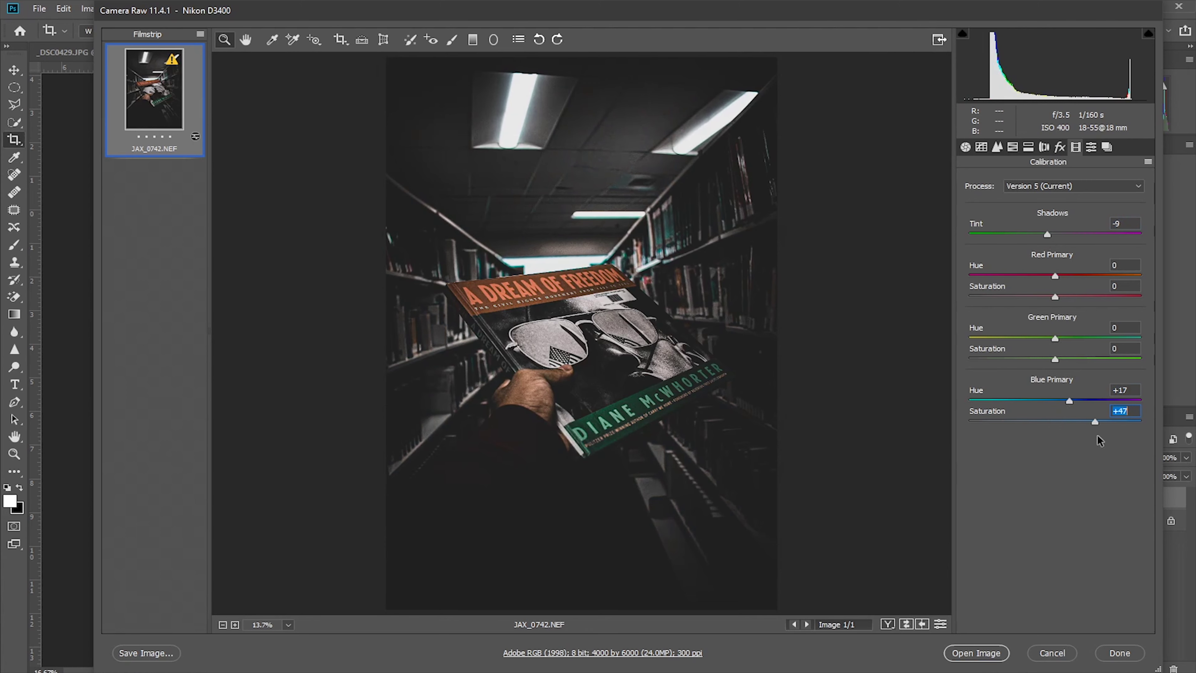
left_click_drag(1063, 340, 1081, 361)
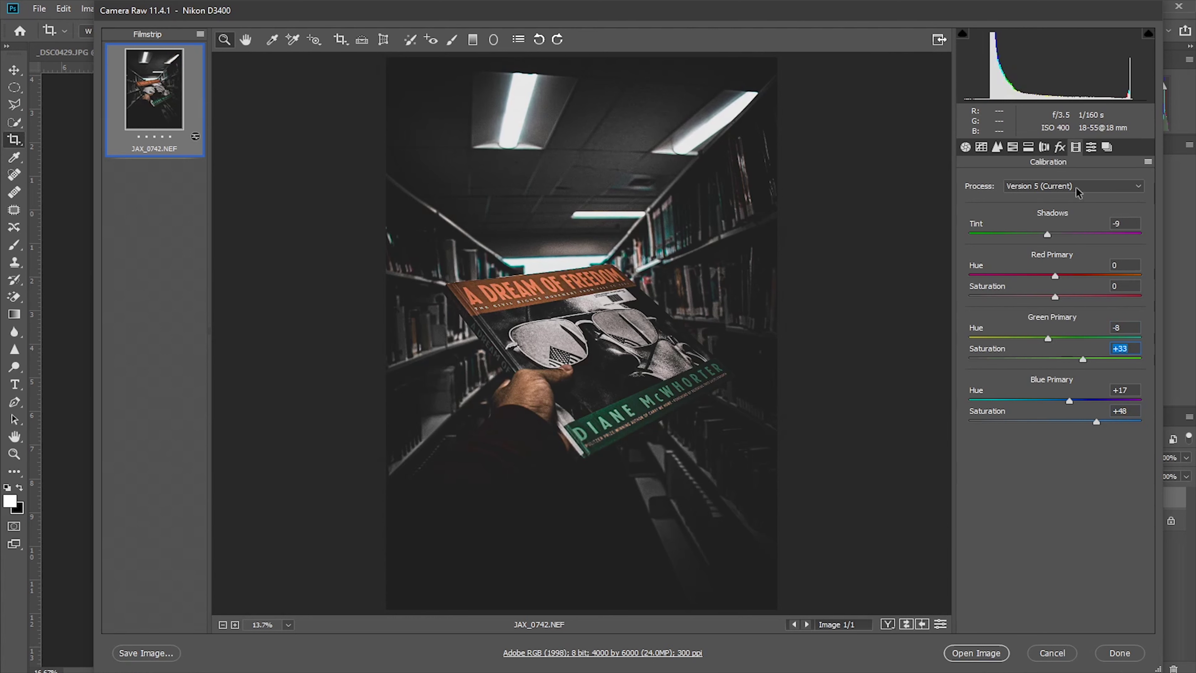
left_click_drag(1057, 277, 1091, 299)
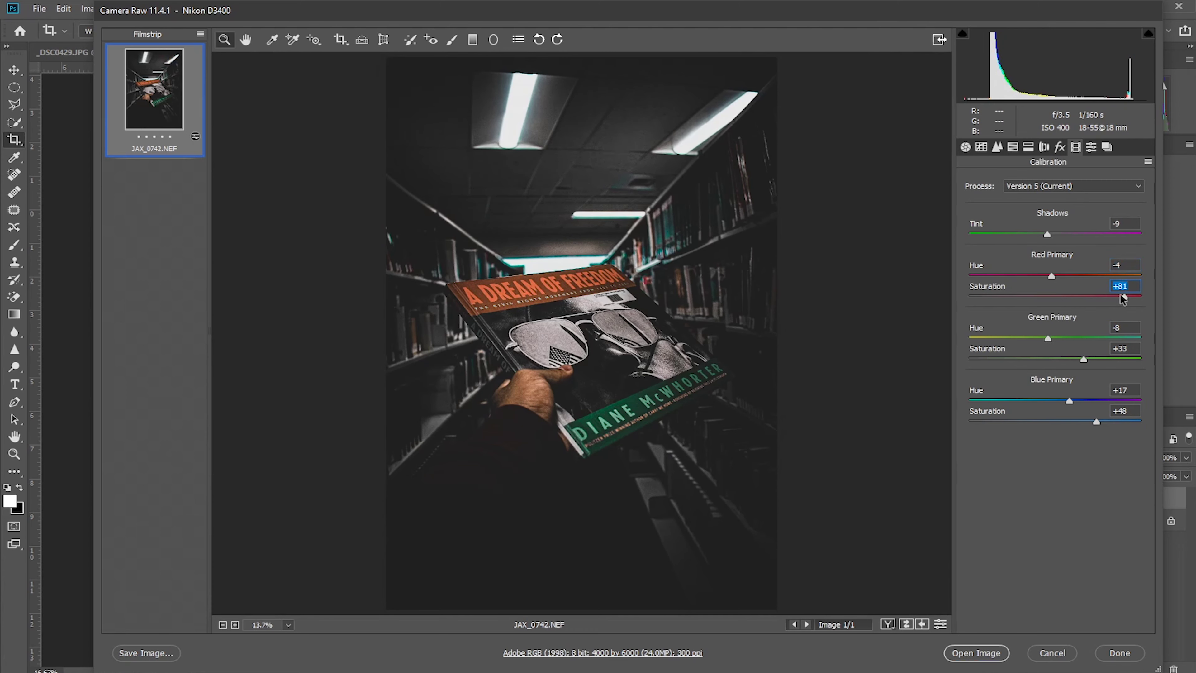
left_click(1012, 147)
- Lower Contrast to -5 in the Basic panel
left_click(993, 149)
left_click(981, 147)
left_click(965, 147)
mouse_move(1043, 344)
left_mouse_down()
mouse_move(1077, 346)
mouse_move(1026, 346)
mouse_move(1065, 352)
mouse_move(1051, 360)
left_mouse_up()
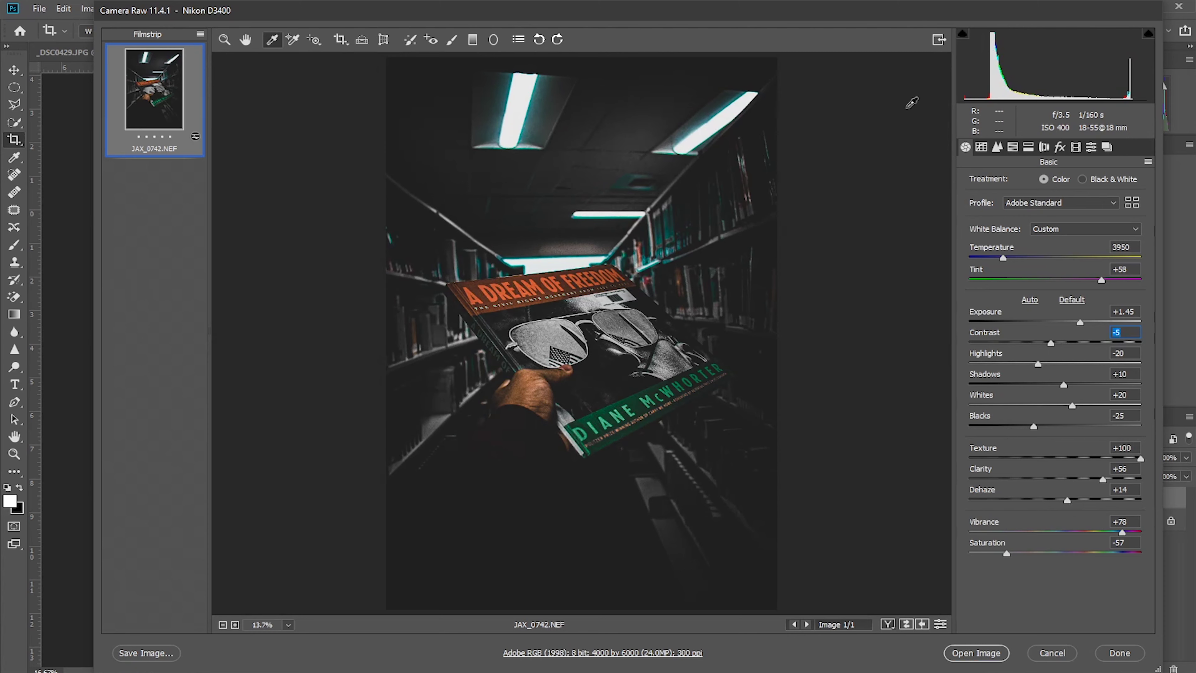
left_click(1131, 202)
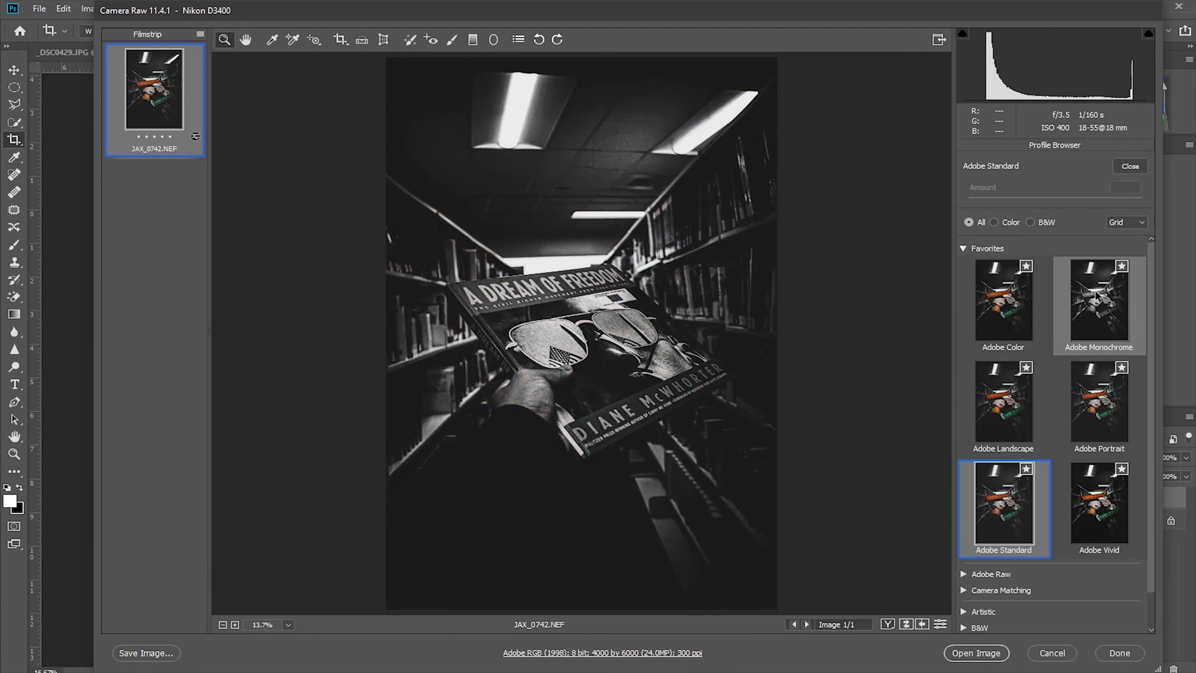
left_click(963, 573)
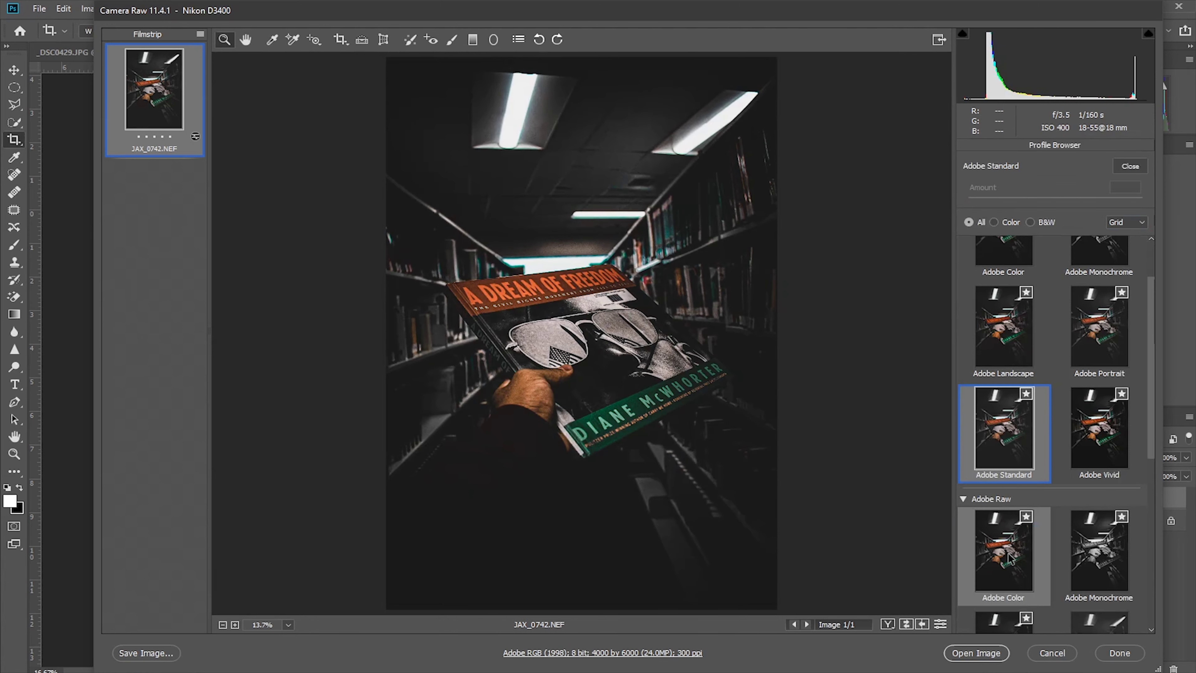
- In the Profile Browser, with Adobe Neutral current, scroll down and expand the Modern profile group
scroll(1034, 556, "down", 2)
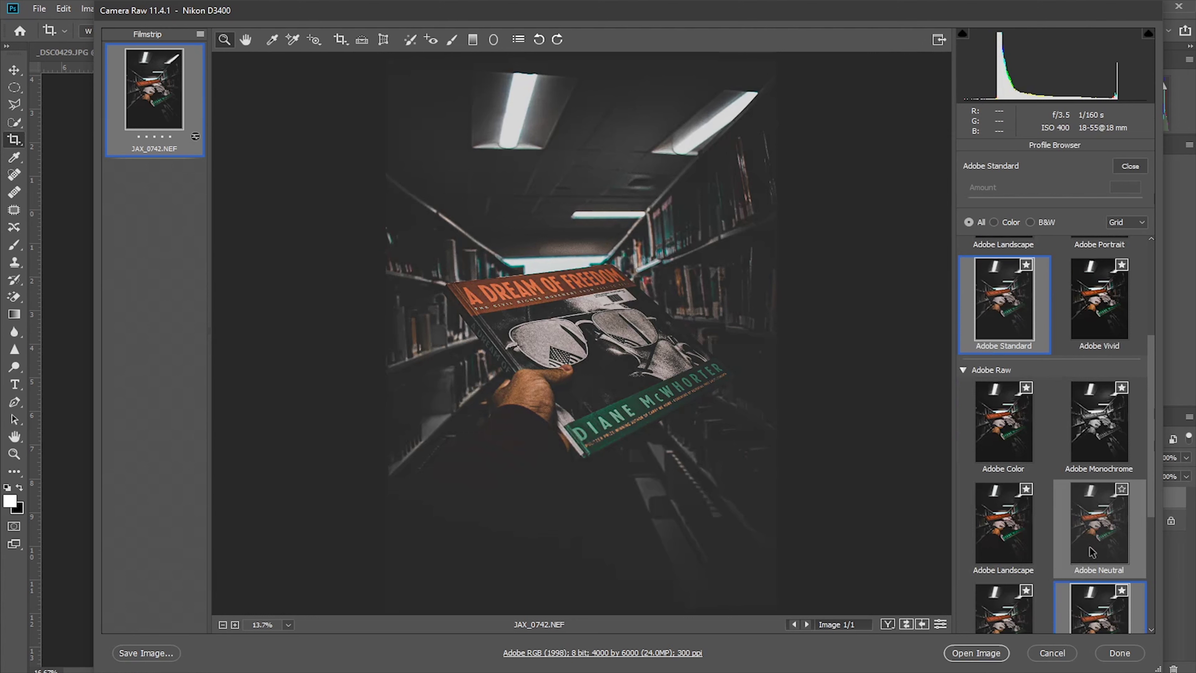
scroll(1083, 554, "down", 2)
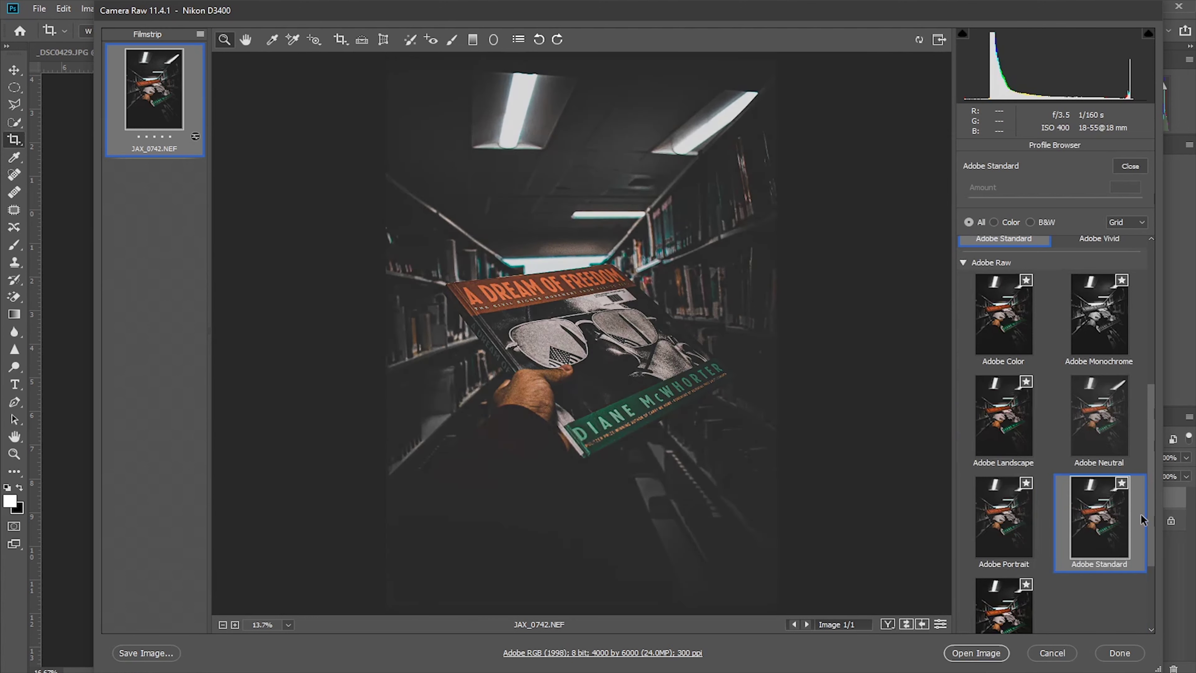
left_click(1143, 426)
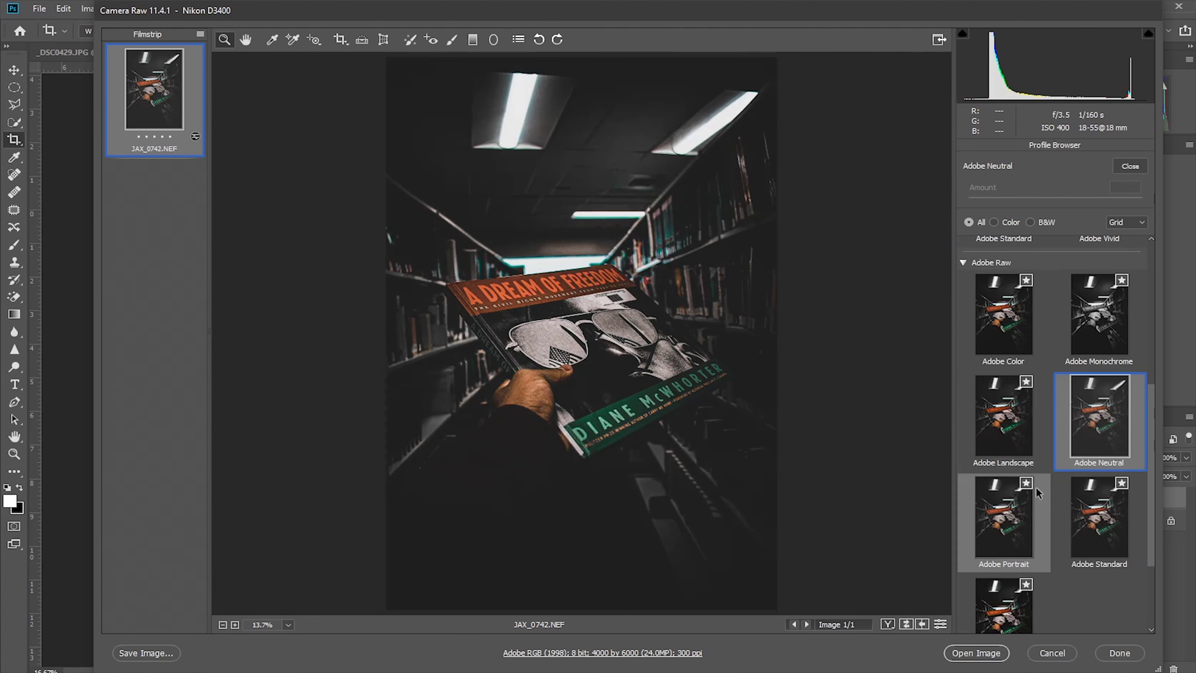
scroll(1036, 490, "down", 2)
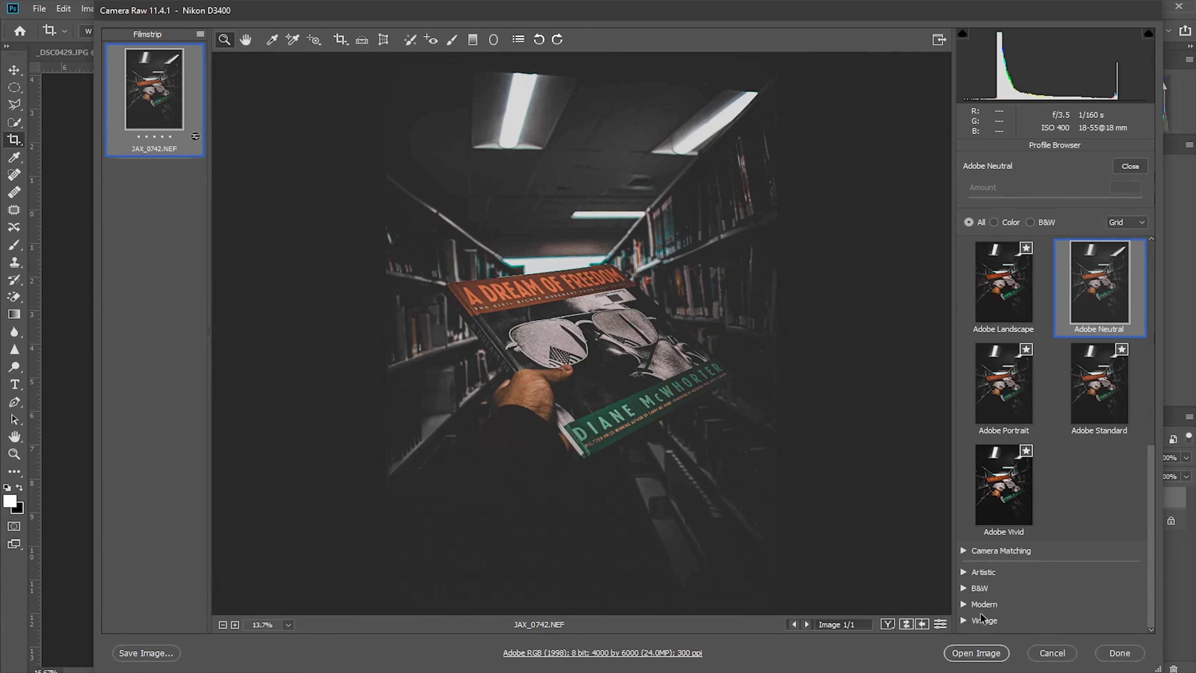
left_click(963, 550)
scroll(994, 560, "down", 2)
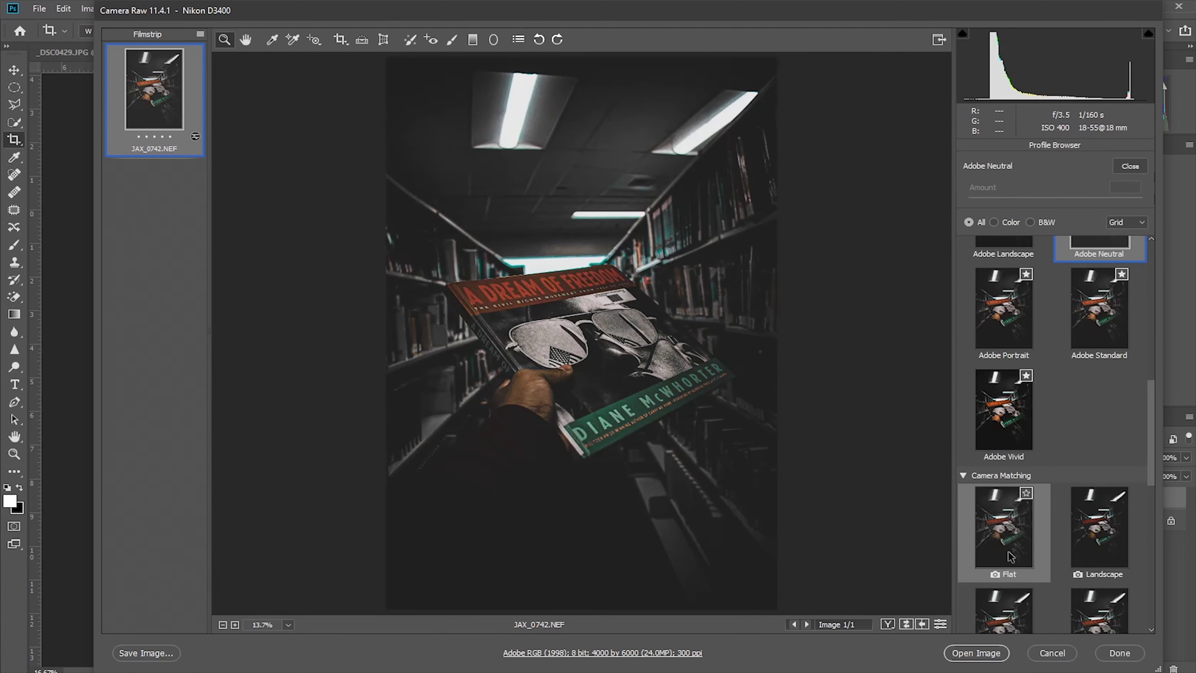
scroll(1088, 560, "down", 3)
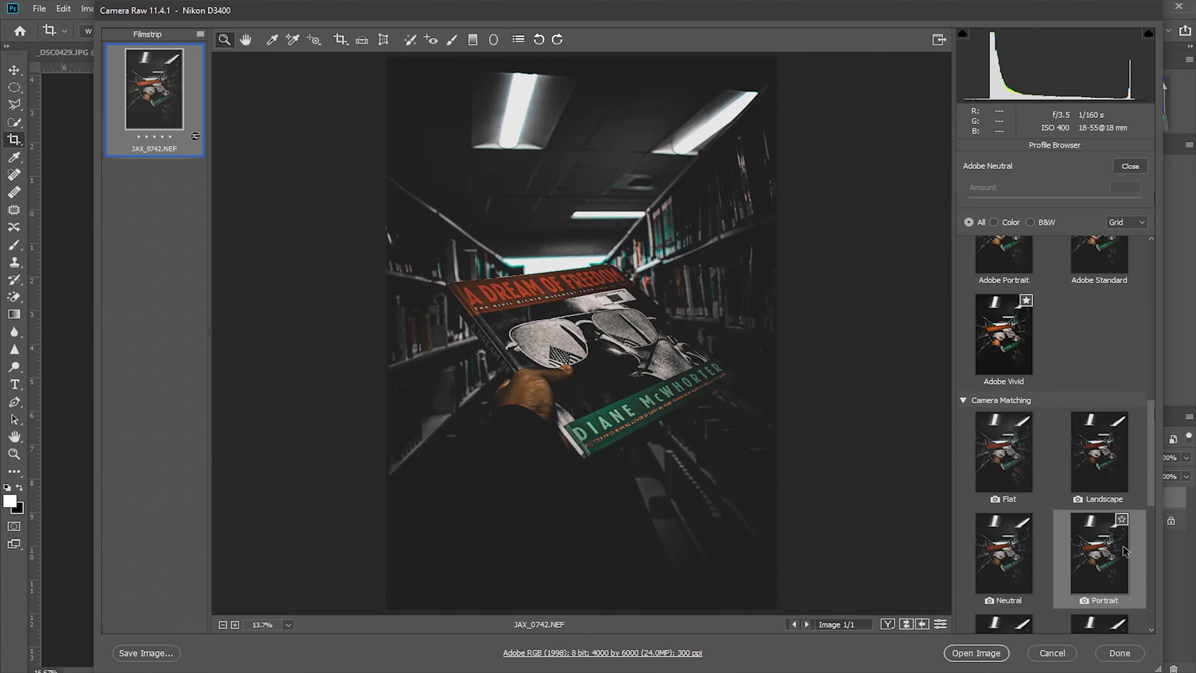
scroll(1088, 561, "down", 5)
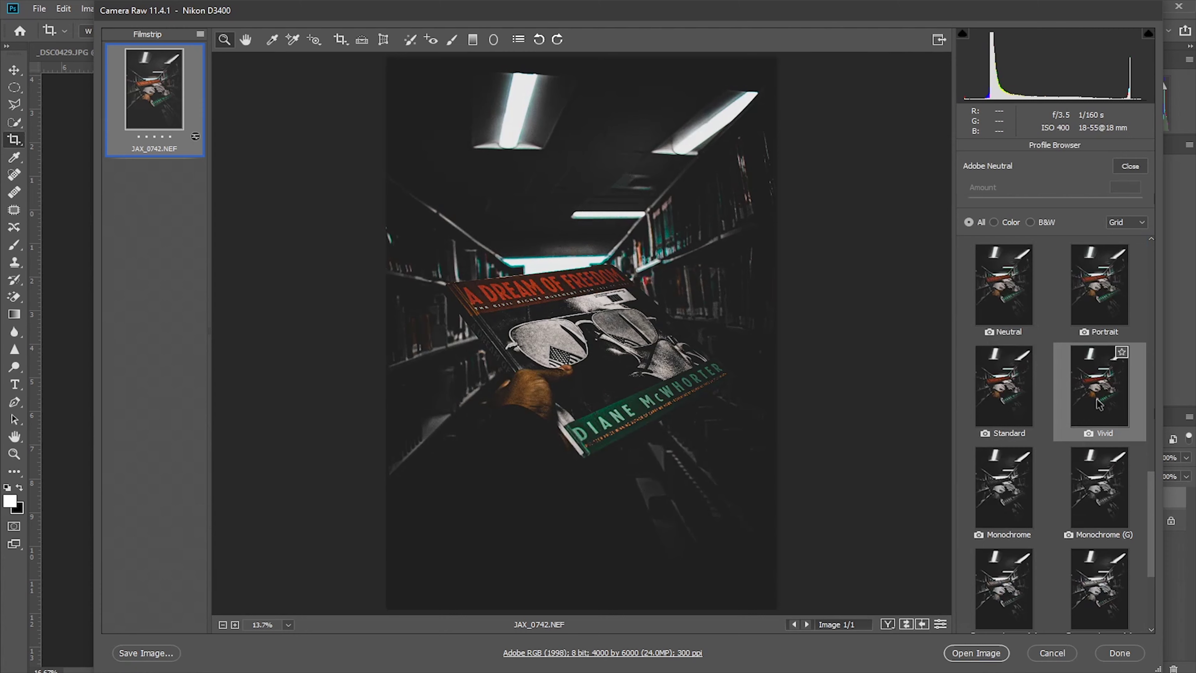
scroll(1022, 424, "down", 5)
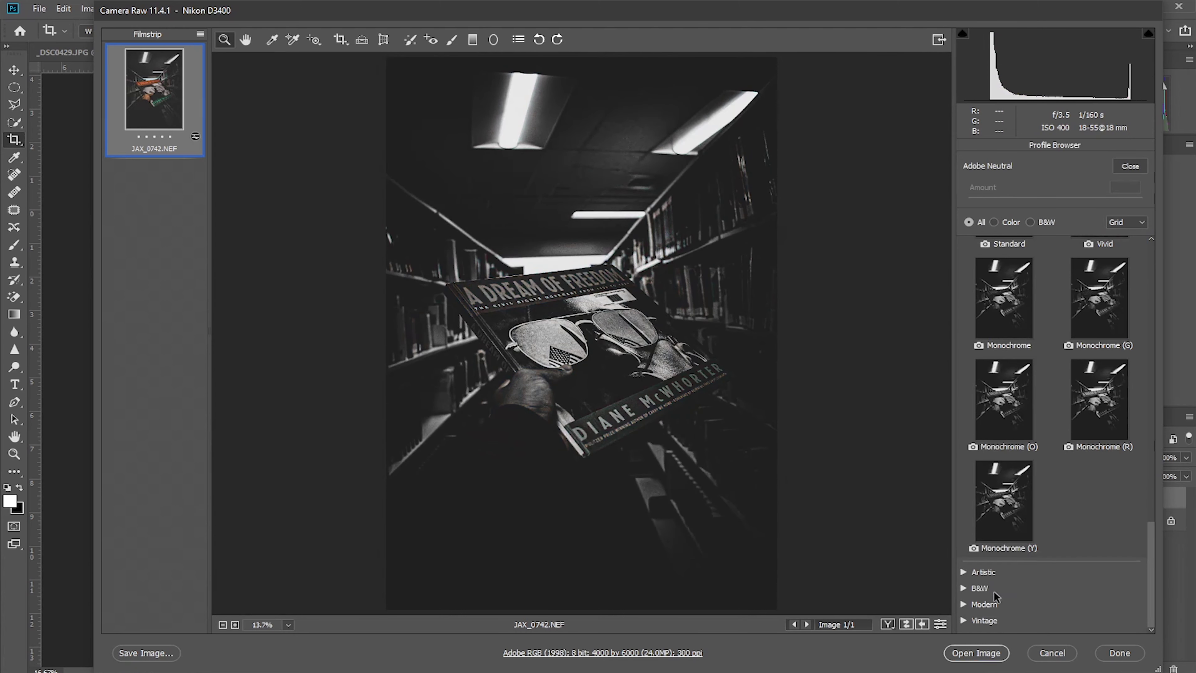
left_click(964, 571)
scroll(1012, 580, "down", 5)
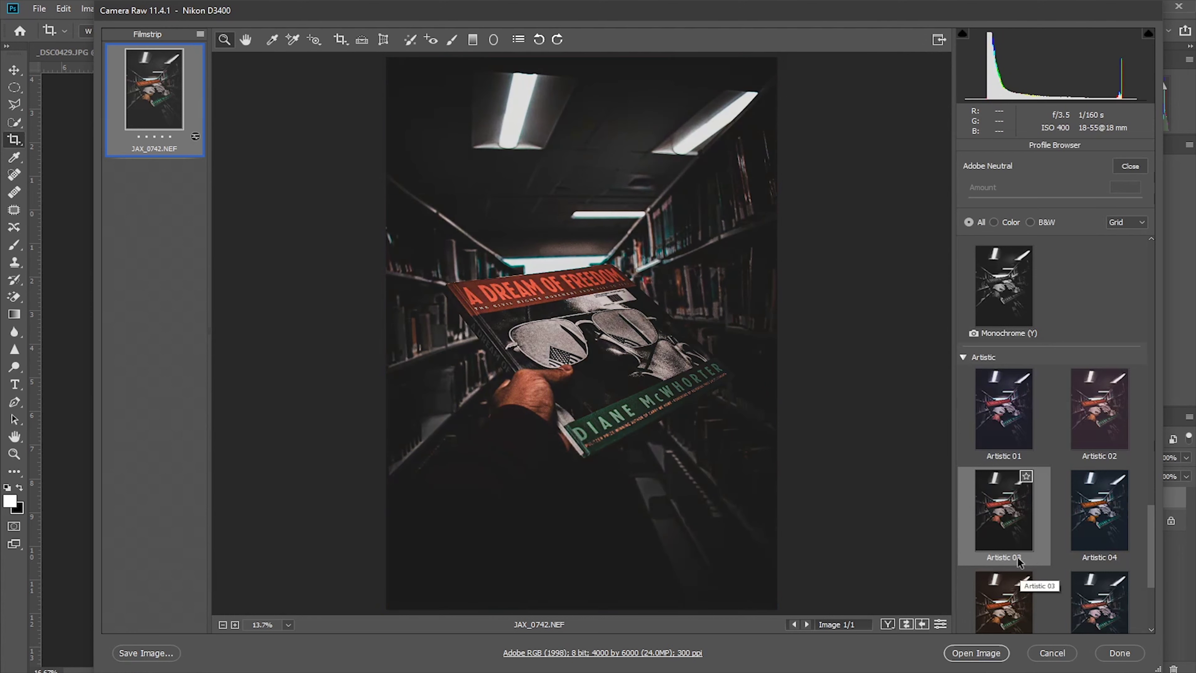
scroll(1083, 552, "down", 4)
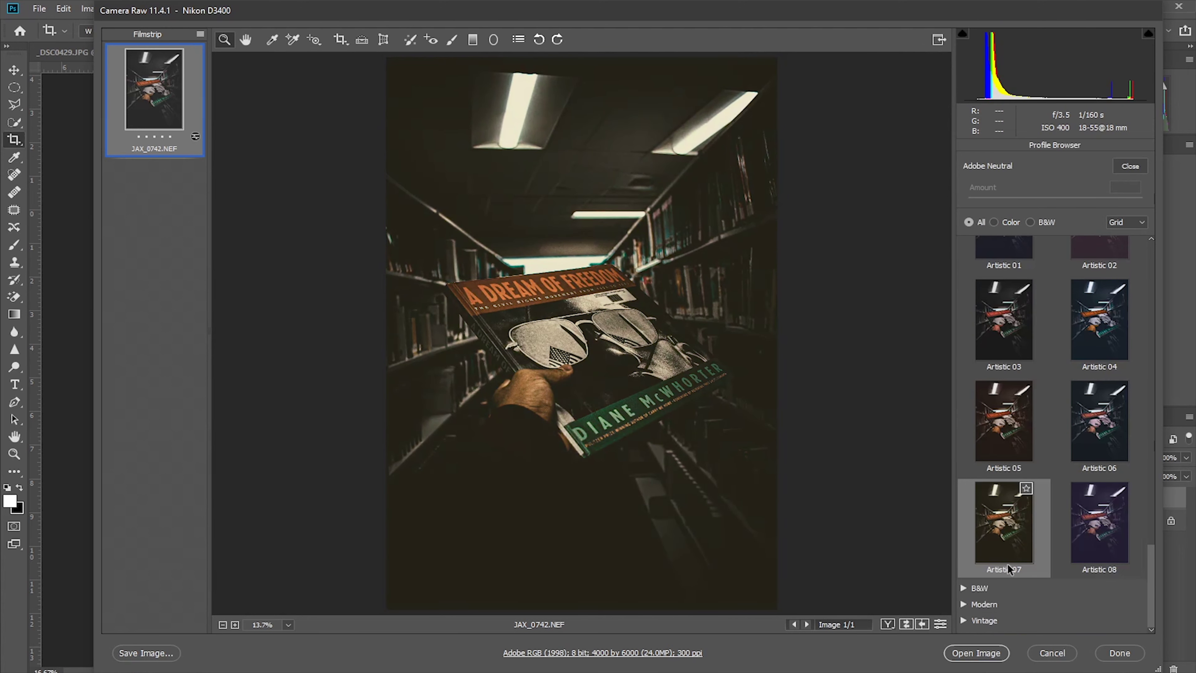
left_click(965, 603)
scroll(1093, 552, "down", 1)
scroll(1045, 600, "down", 2)
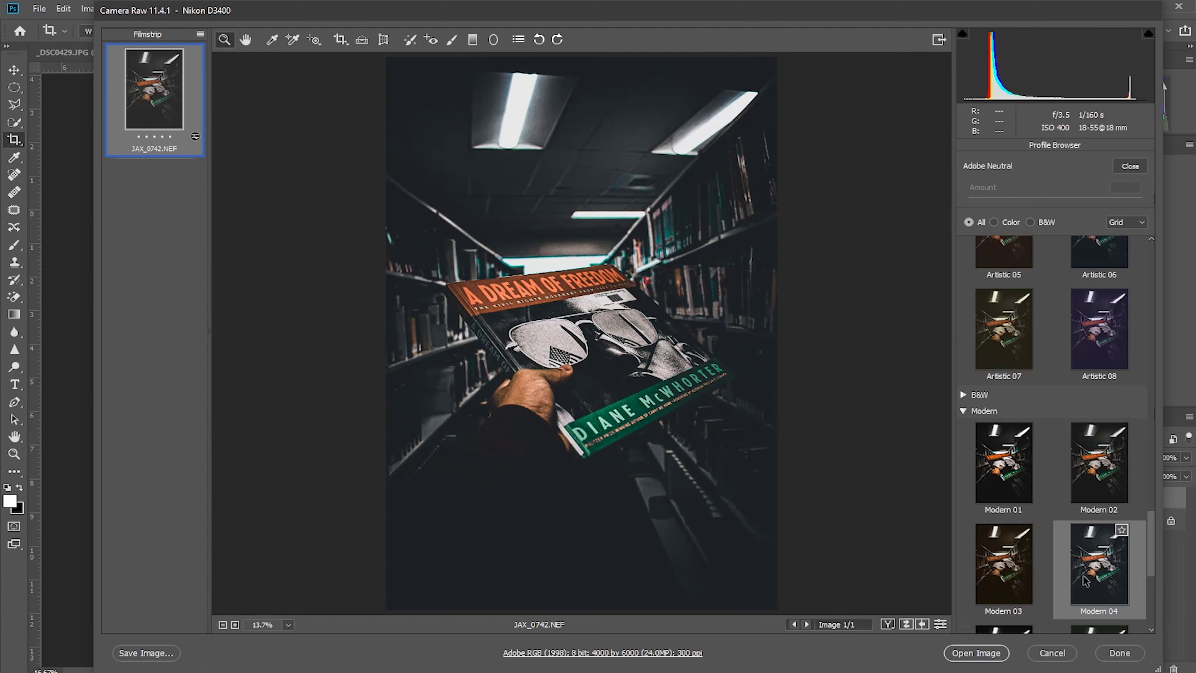
- Apply Modern 04, then retint Selective Color Whites and Blacks for a cooler grade
left_click(1103, 580)
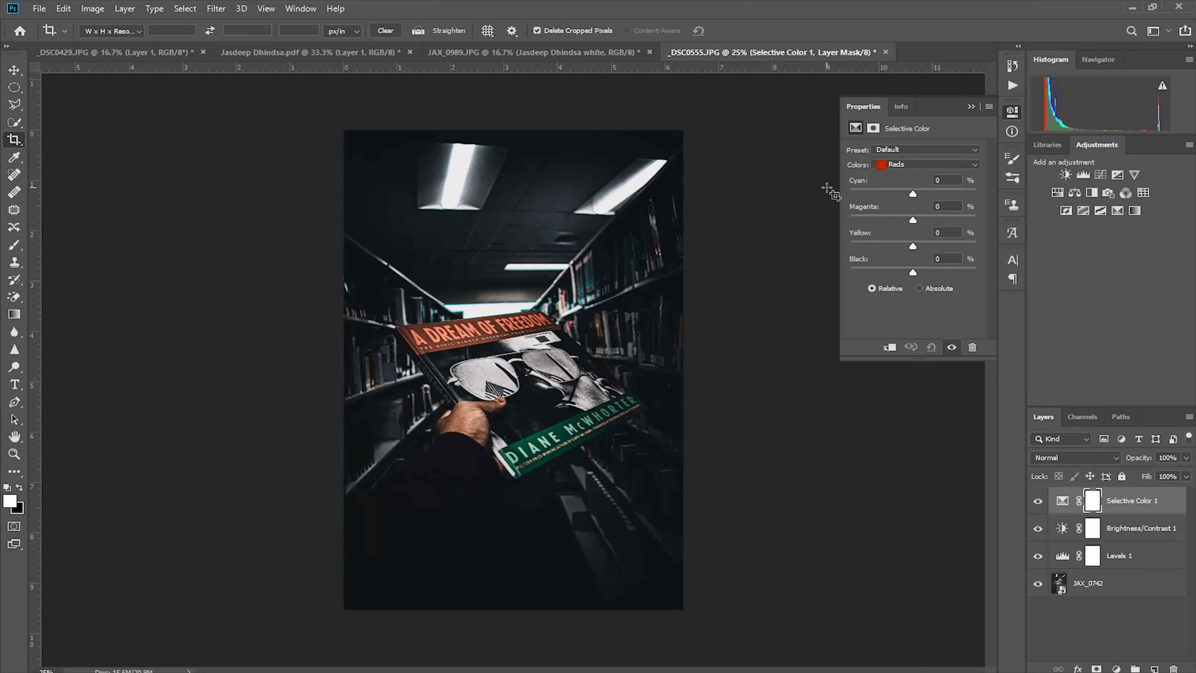
mouse_move(918, 194)
left_mouse_down()
mouse_move(953, 197)
mouse_move(880, 194)
mouse_move(896, 194)
left_mouse_up()
left_click_drag(913, 220, 902, 219)
left_click(925, 164)
left_click(918, 234)
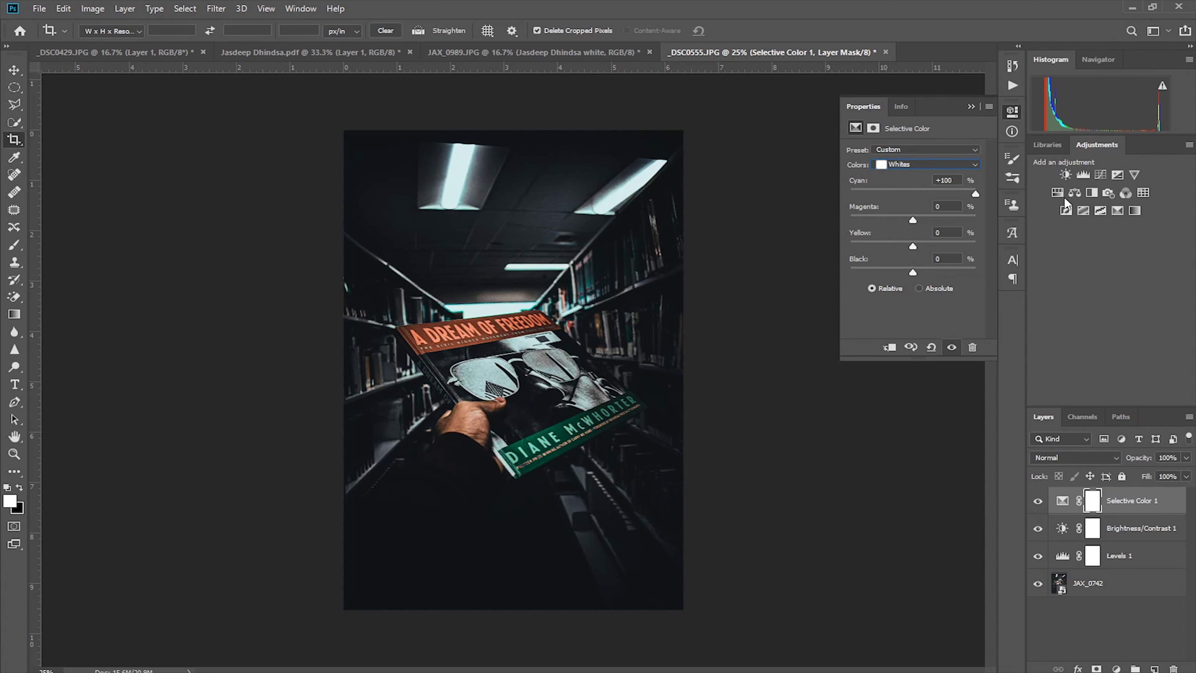
left_click_drag(975, 194, 911, 243)
left_click(925, 164)
left_click(901, 262)
type("0")
mouse_move(913, 272)
left_mouse_down()
mouse_move(903, 273)
mouse_move(911, 271)
left_mouse_up()
left_click(928, 162)
left_click(896, 205)
left_click_drag(912, 194, 827, 222)
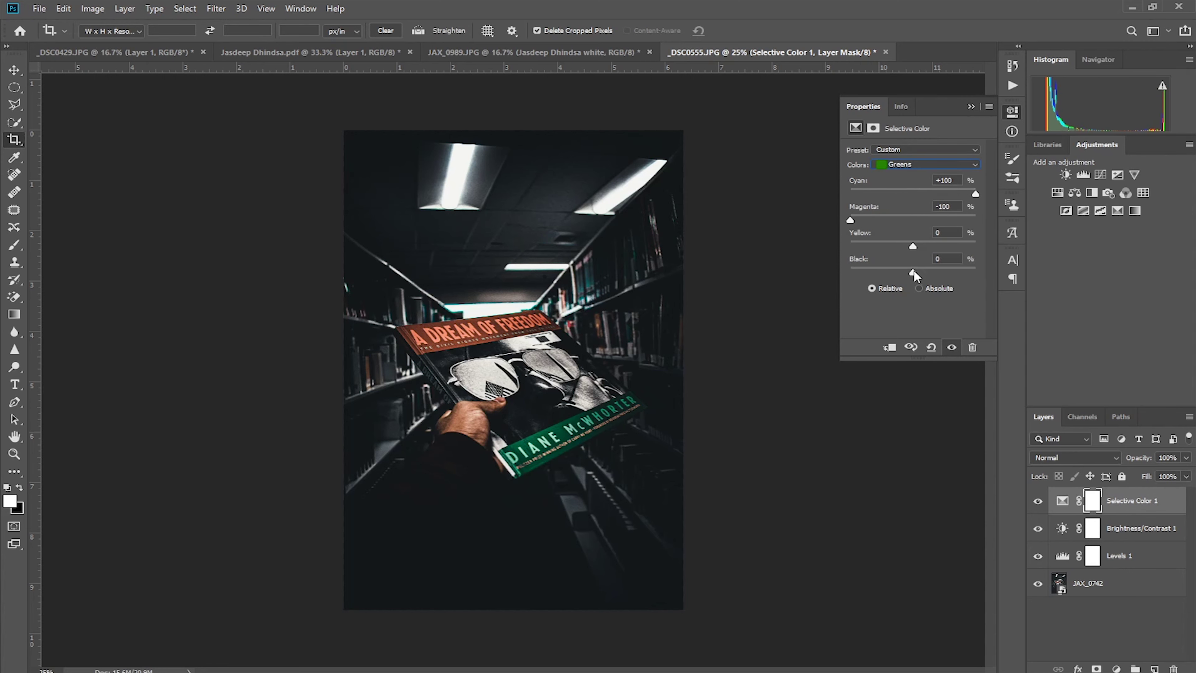
- Play watermark Action 3 to place the white signature, shrunk, in the photo's bottom-right corner
left_click_drag(912, 246, 884, 264)
left_click(970, 107)
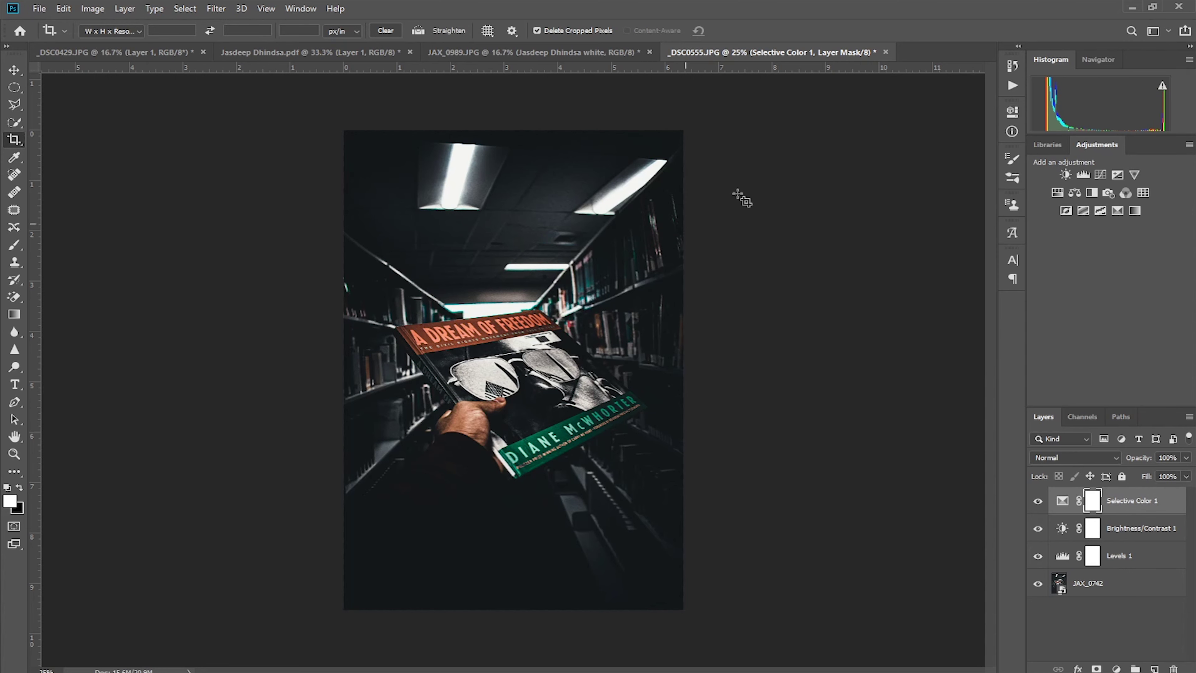
left_click(1013, 87)
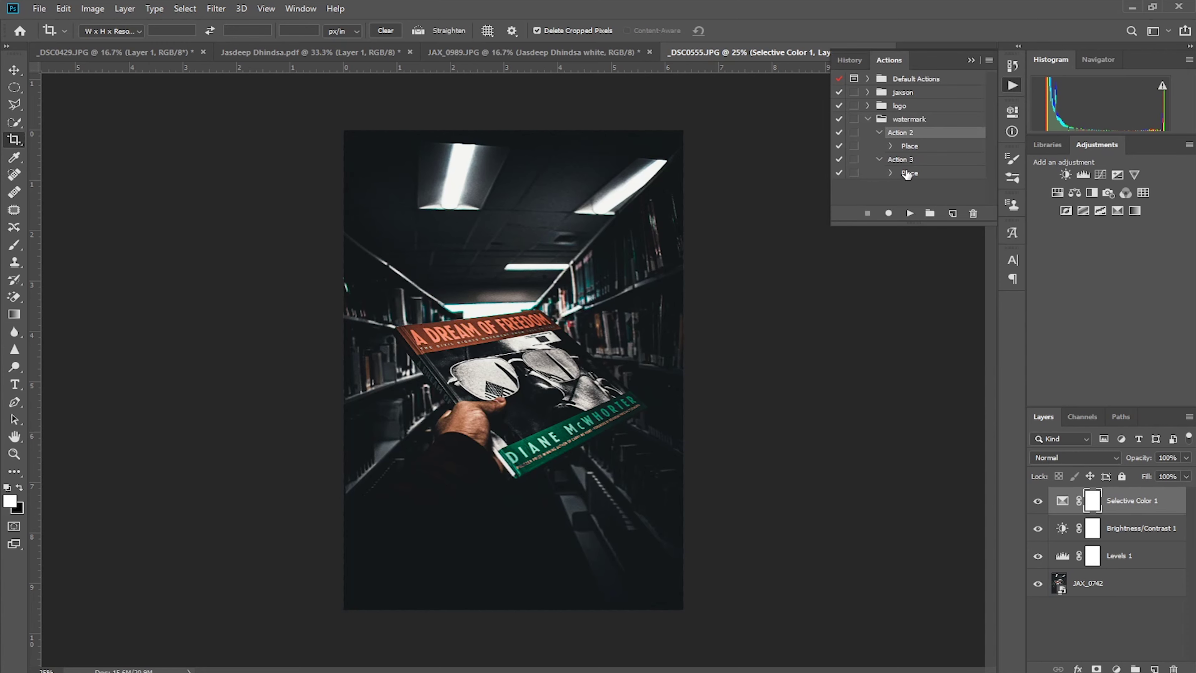
left_click(908, 215)
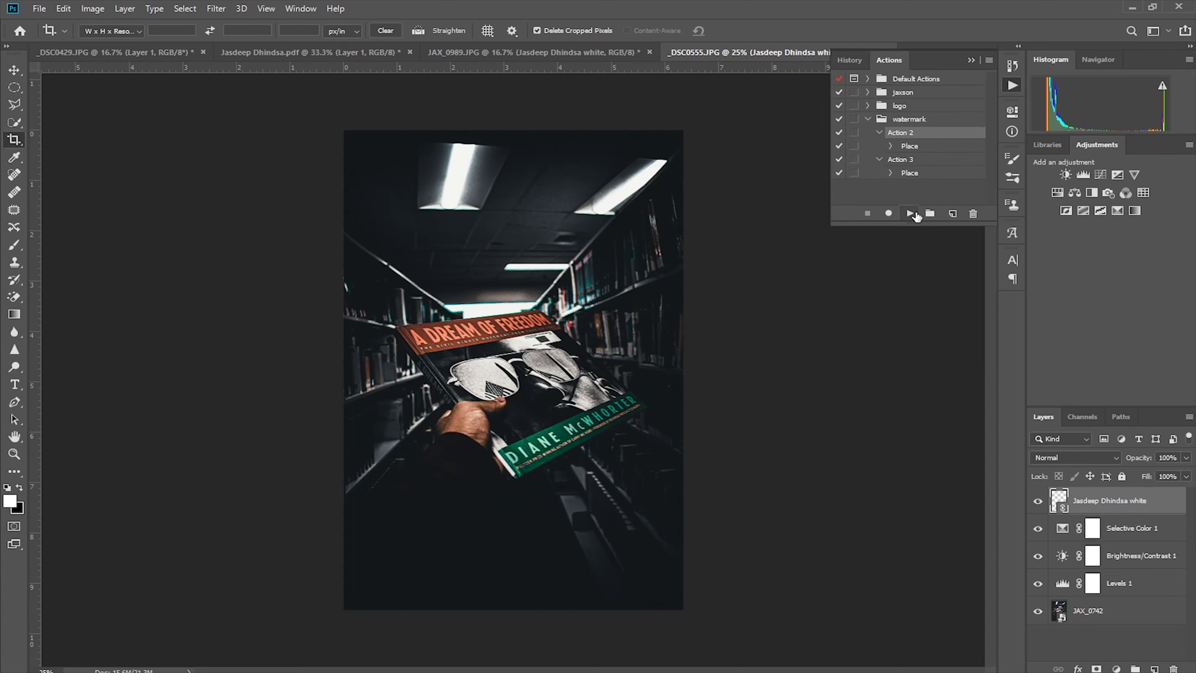
key("ctrl+plus")
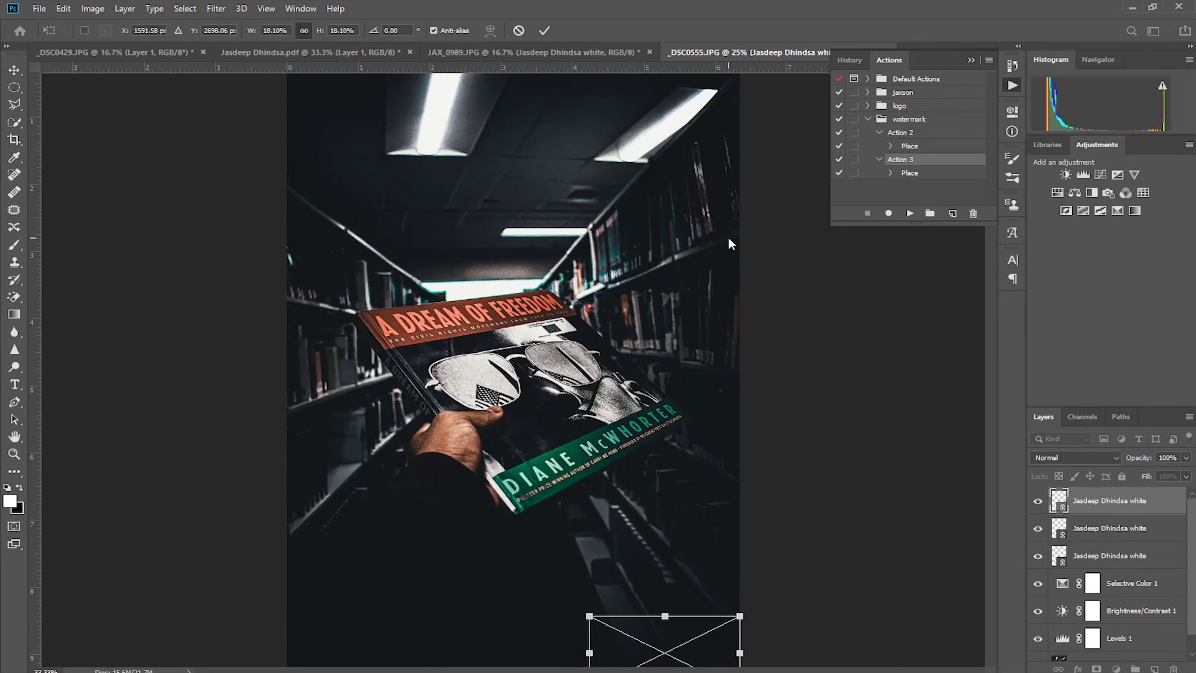
left_click_drag(544, 252, 505, 135)
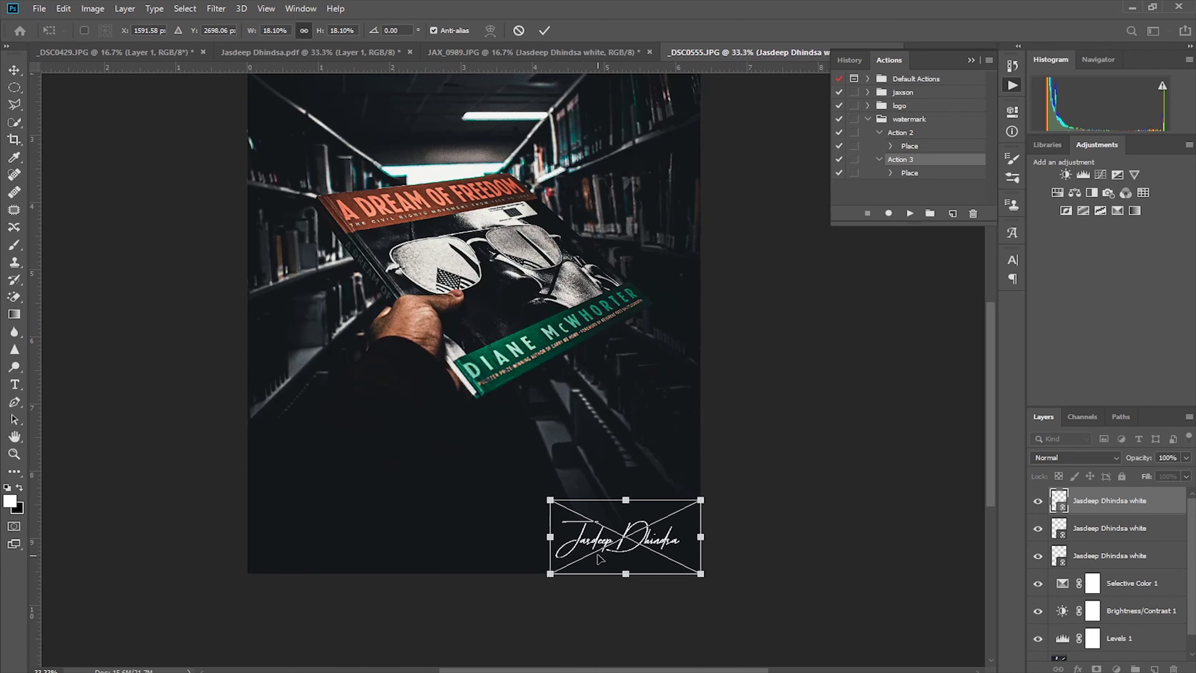
left_click_drag(546, 494, 618, 535)
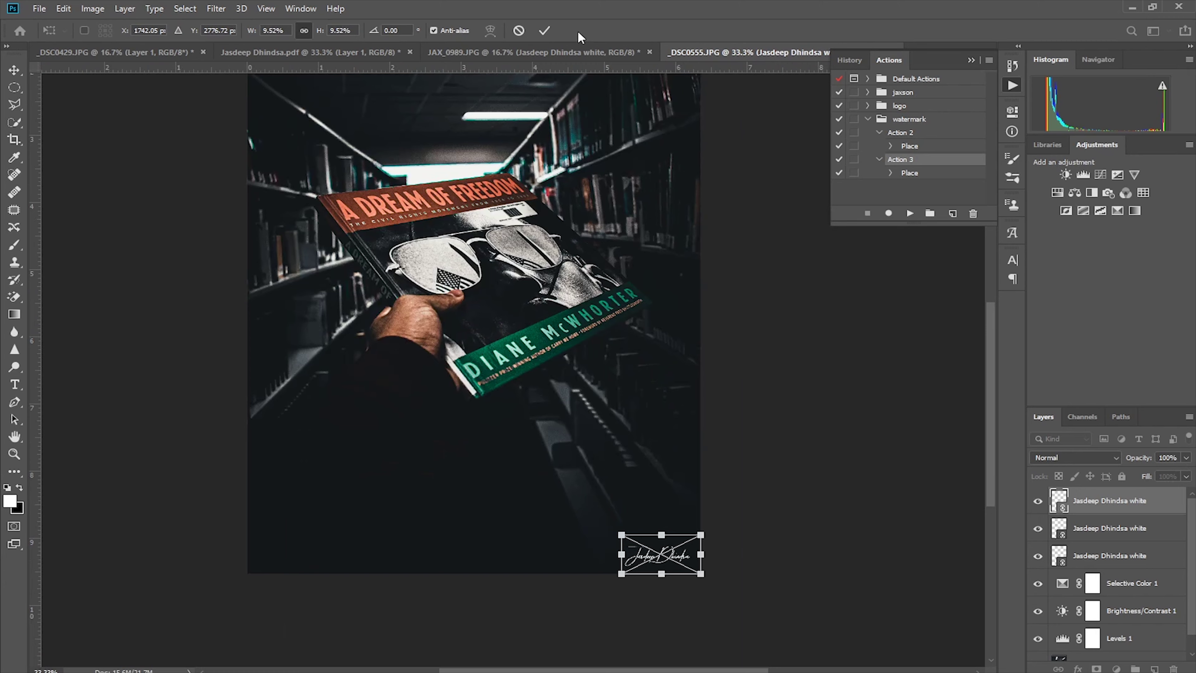
left_click(548, 32)
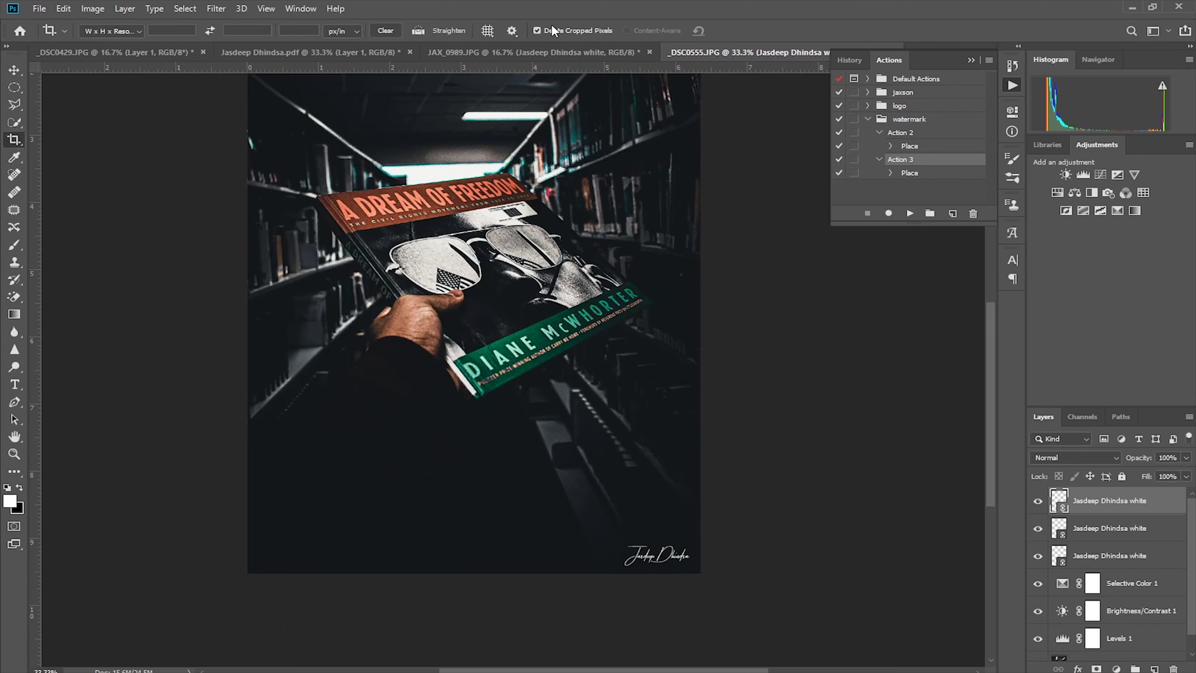
key("ctrl+minus")
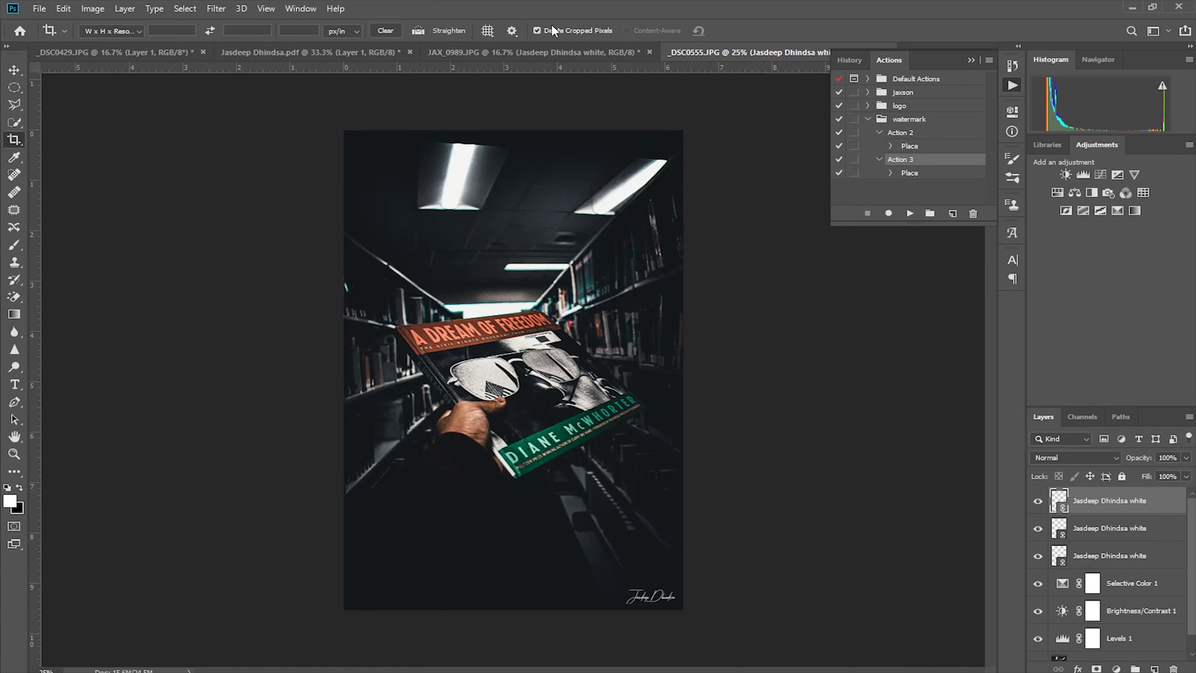